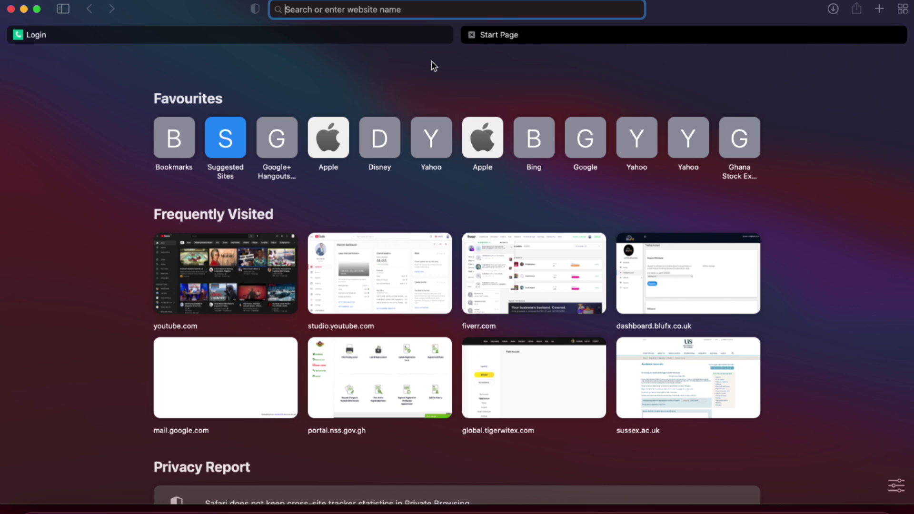
Load PayPal's Lesotho site at paypal.com/ls
{"action": "type", "text": "pa"}
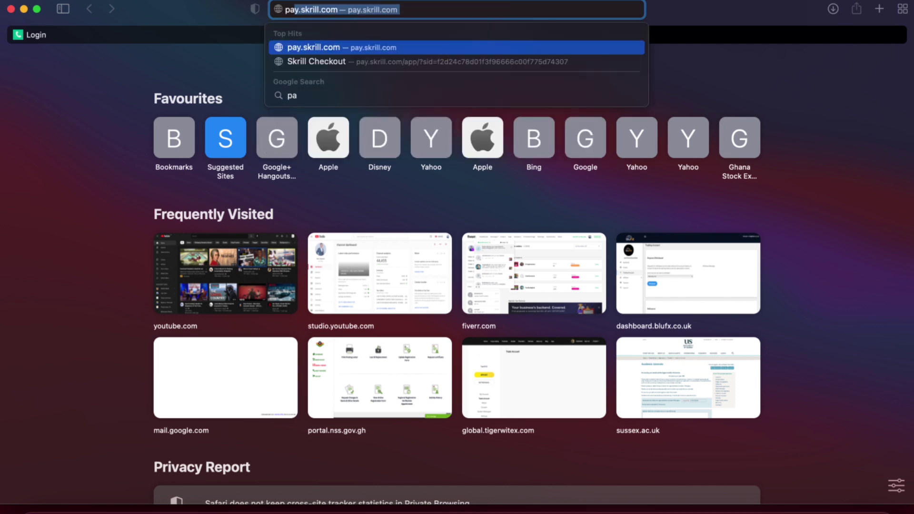
{"action": "type", "text": "ypal.com/ls"}
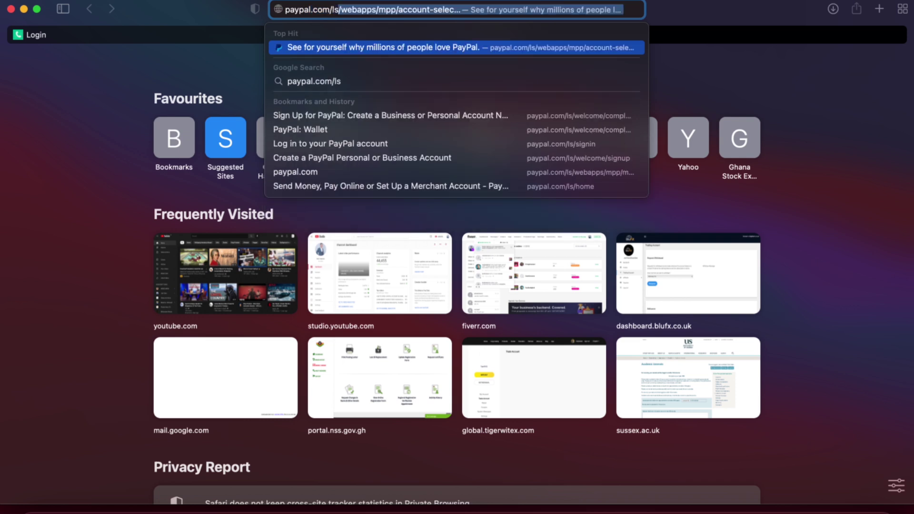
{"action": "key", "text": "Return"}
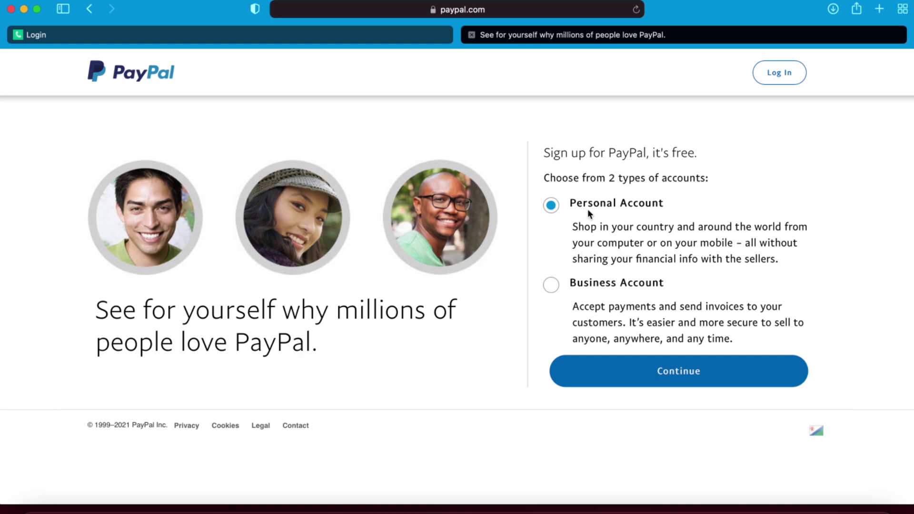
Continue with a personal account and pick Lesotho as the country
{"action": "left_click", "coordinate": [651, 373]}
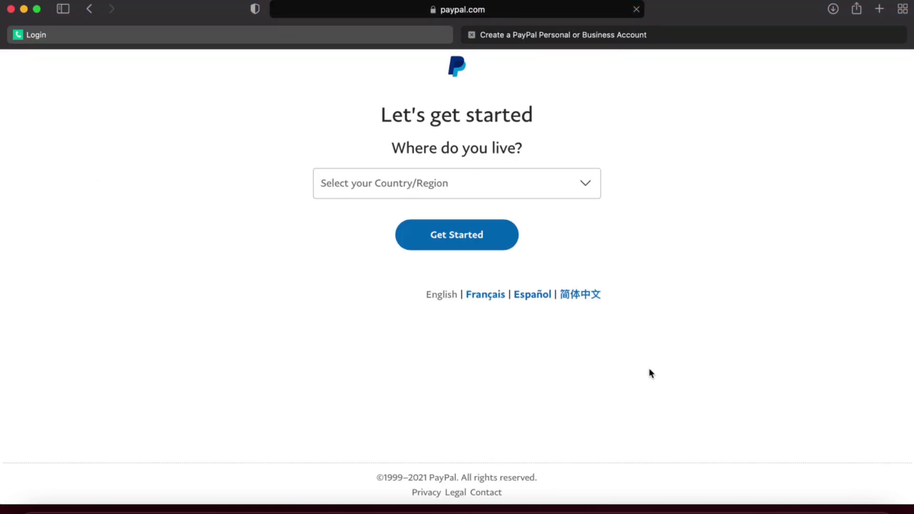
{"action": "left_click", "coordinate": [551, 185]}
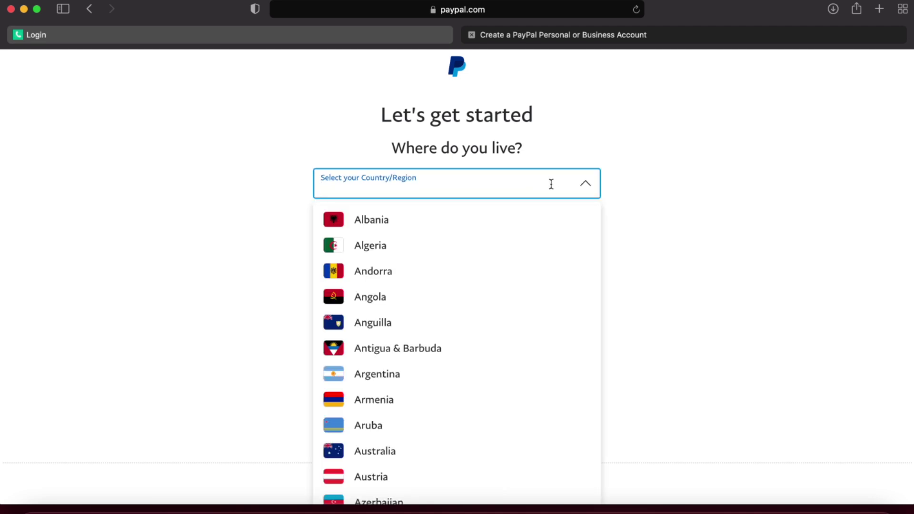
{"action": "type", "text": "lesotho"}
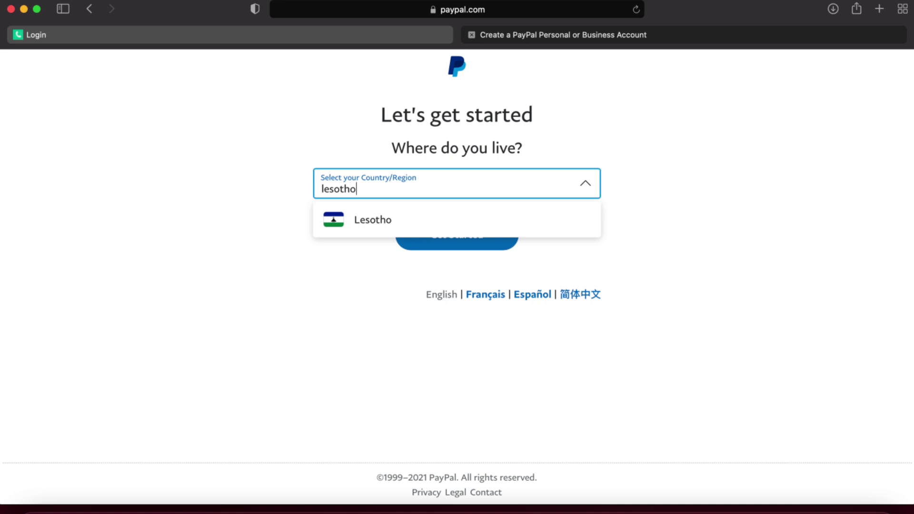
{"action": "left_click", "coordinate": [540, 219]}
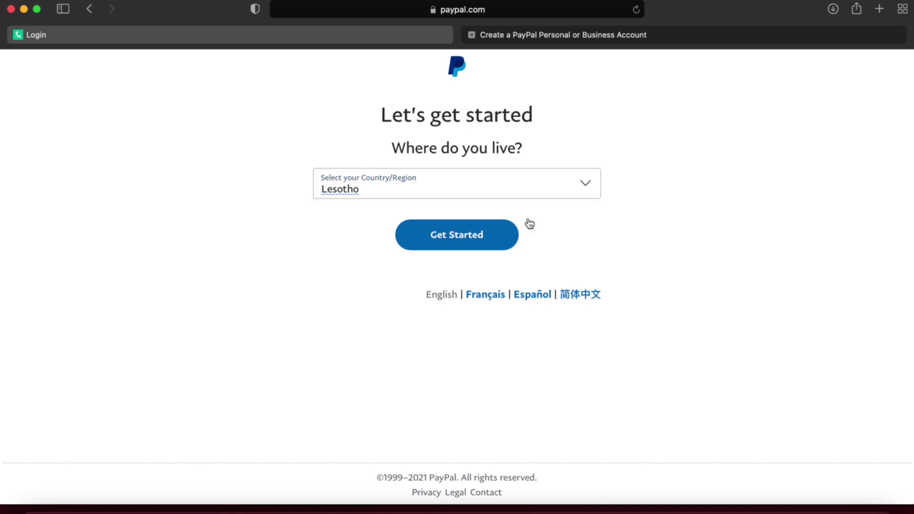
Re-enter Lesotho in the country field and start the sign-up with Get Started
{"action": "left_click", "coordinate": [500, 180]}
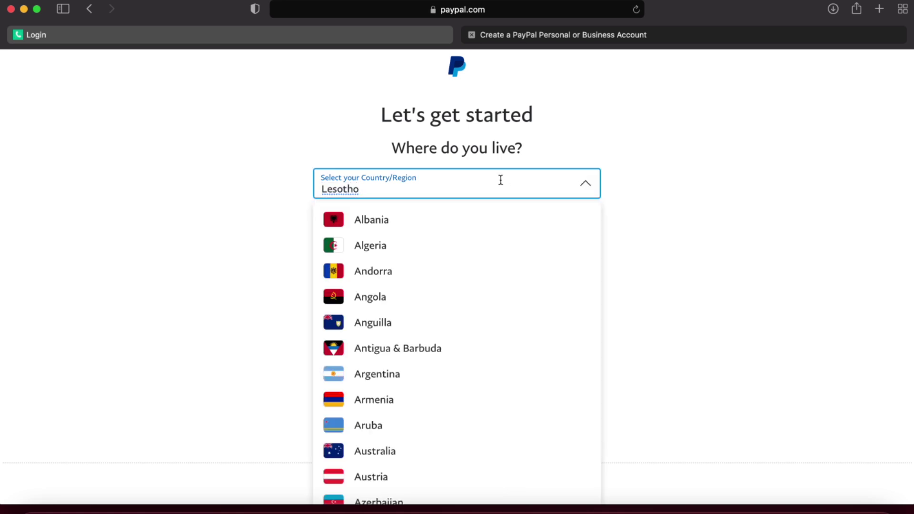
{"action": "type", "text": "gh"}
{"action": "left_click", "coordinate": [519, 184]}
{"action": "key", "text": "BackSpace"}
{"action": "key", "text": "BackSpace"}
{"action": "key", "text": "BackSpace"}
{"action": "key", "text": "BackSpace"}
{"action": "key", "text": "BackSpace"}
{"action": "key", "text": "BackSpace"}
{"action": "key", "text": "BackSpace"}
{"action": "key", "text": "BackSpace"}
{"action": "key", "text": "BackSpace"}
{"action": "type", "text": "ghana"}
{"action": "key", "text": "BackSpace"}
{"action": "key", "text": "BackSpace"}
{"action": "key", "text": "BackSpace"}
{"action": "key", "text": "BackSpace"}
{"action": "key", "text": "BackSpace"}
{"action": "type", "text": "lesotho"}
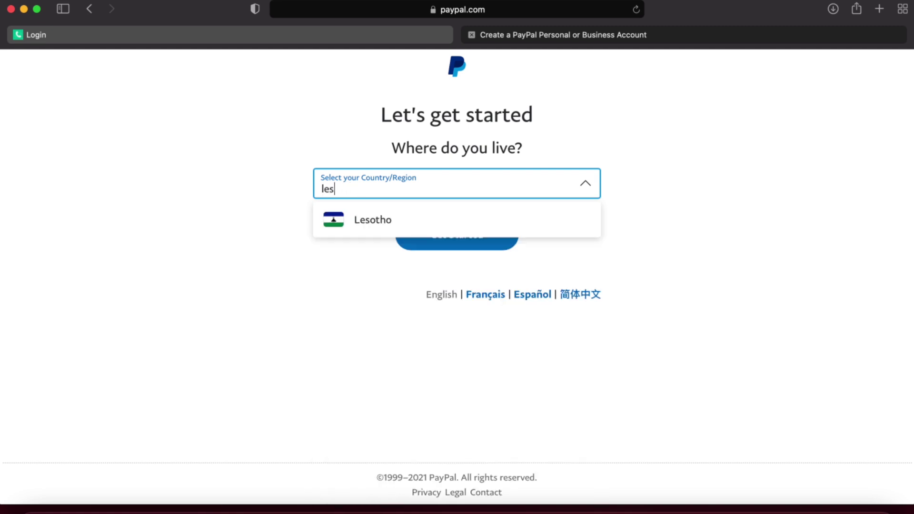
{"action": "left_click", "coordinate": [548, 217]}
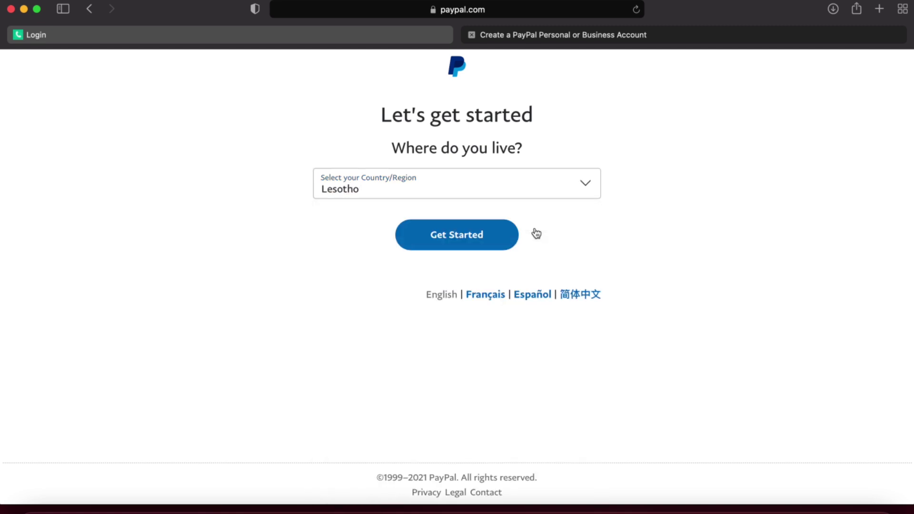
{"action": "left_click", "coordinate": [481, 235]}
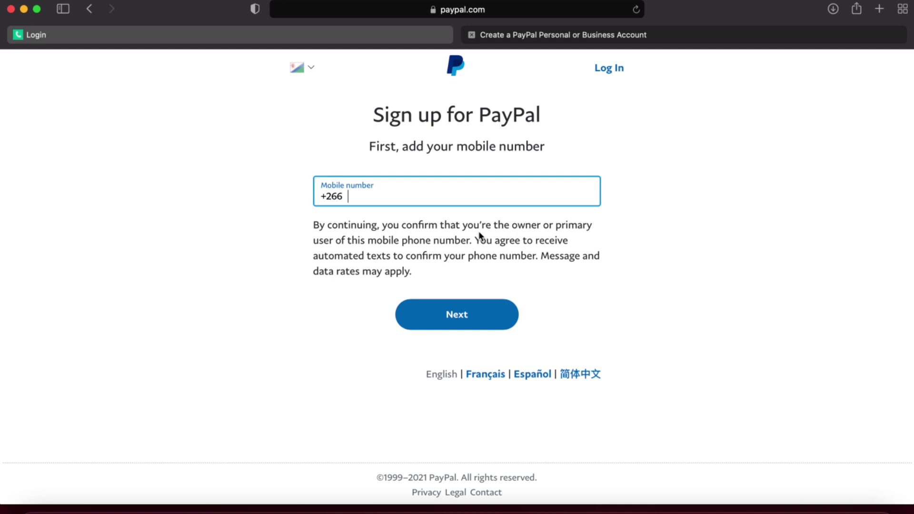
Switch to the Temp Number sign-in tab on temp-number.org
{"action": "left_click", "coordinate": [274, 38]}
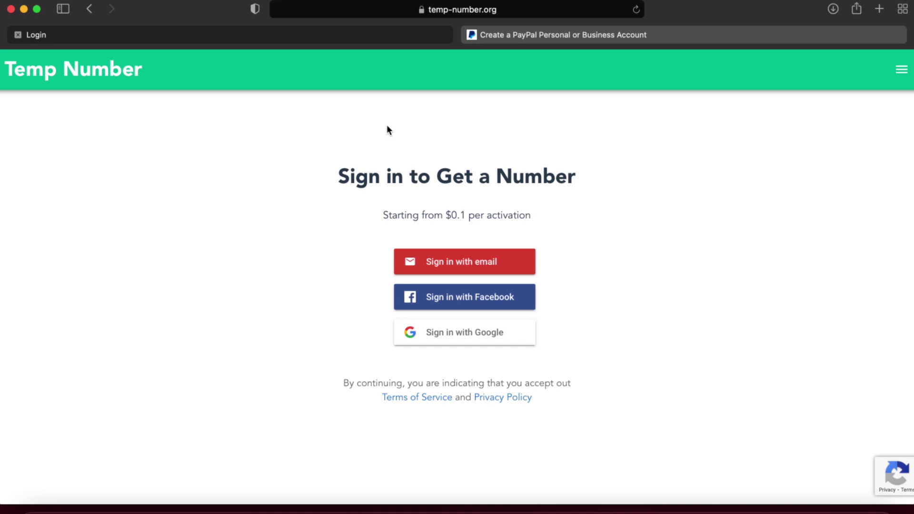
Bring forward the Safari window showing Temp Number's Add funds page with the $6 balance
{"action": "left_click", "coordinate": [25, 10]}
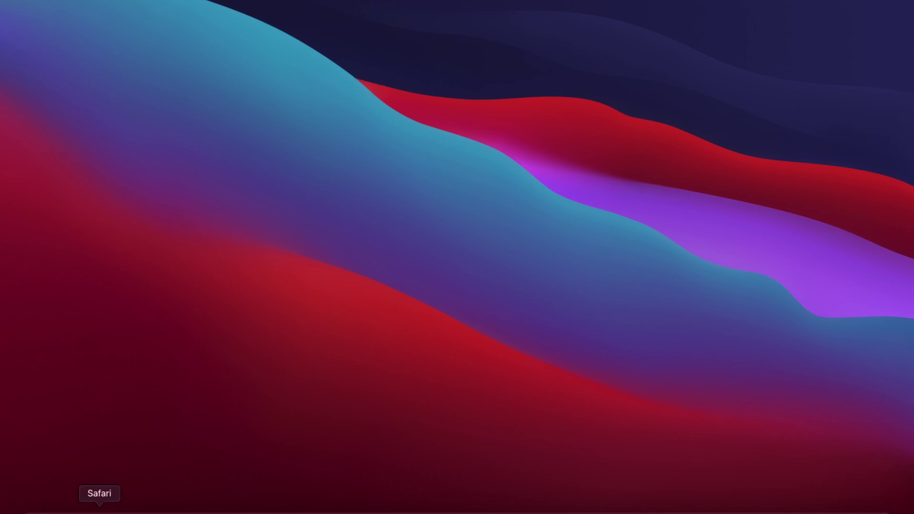
{"action": "left_click", "coordinate": [100, 507]}
{"action": "right_click", "coordinate": [103, 509]}
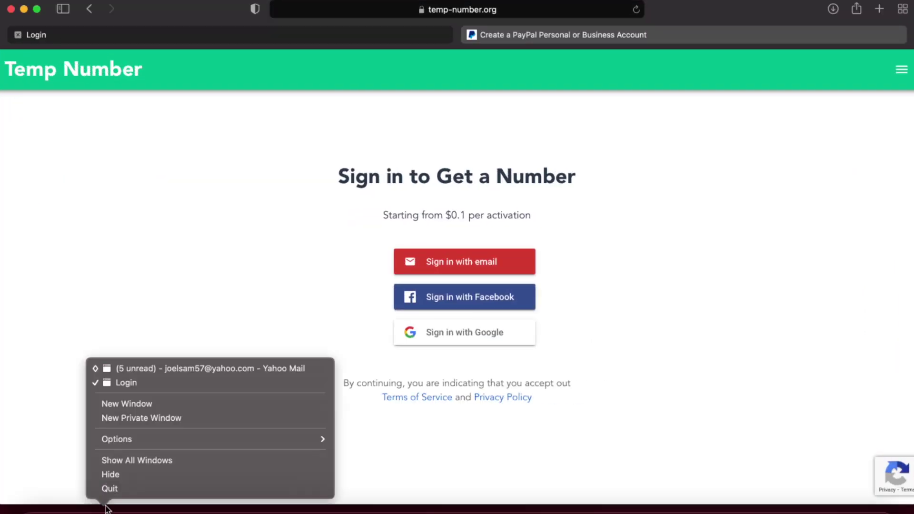
{"action": "left_click", "coordinate": [133, 373]}
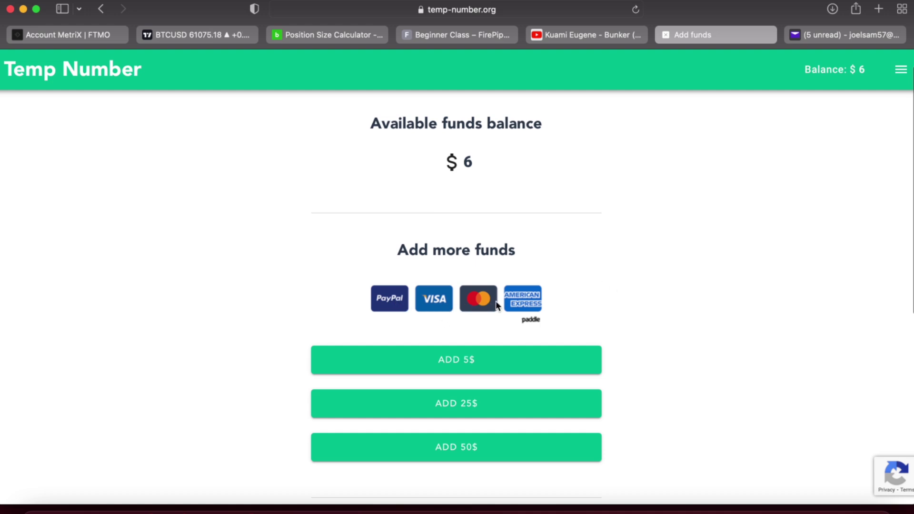
Open Temp Number's hamburger navigation menu over the Add funds page
{"action": "scroll", "coordinate": [549, 310], "scroll_direction": "down", "scroll_amount": 7}
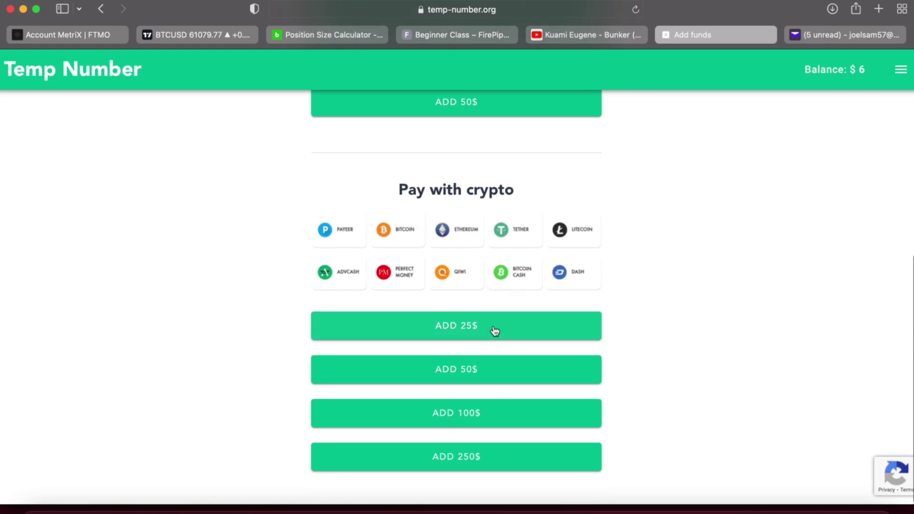
{"action": "scroll", "coordinate": [628, 322], "scroll_direction": "up", "scroll_amount": 7}
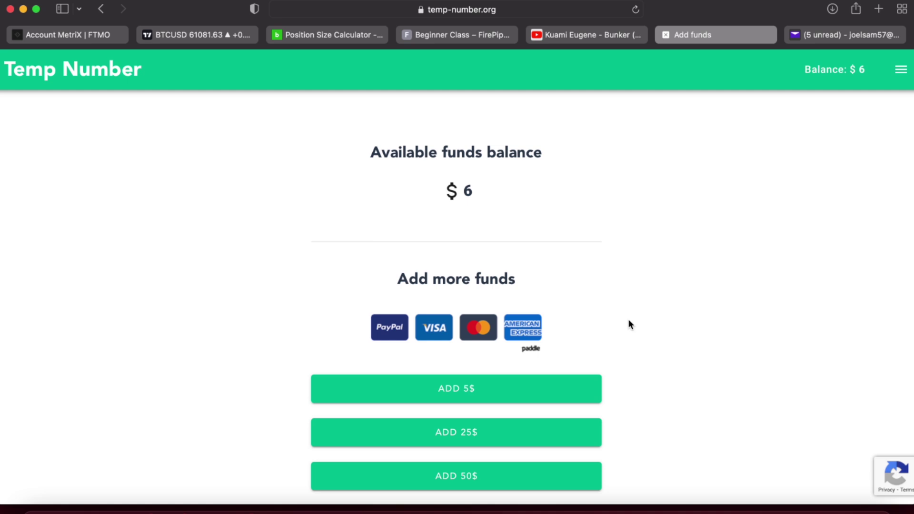
{"action": "left_click", "coordinate": [900, 70]}
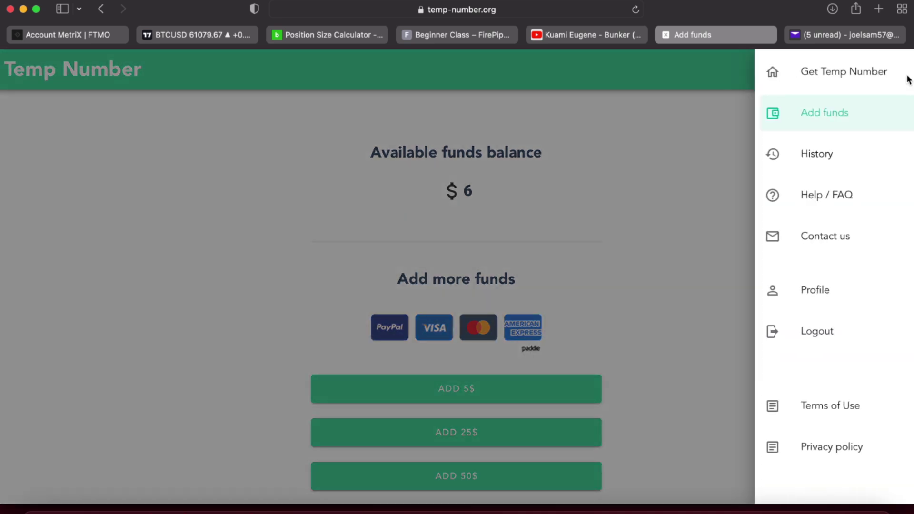
{"action": "left_click", "coordinate": [585, 200]}
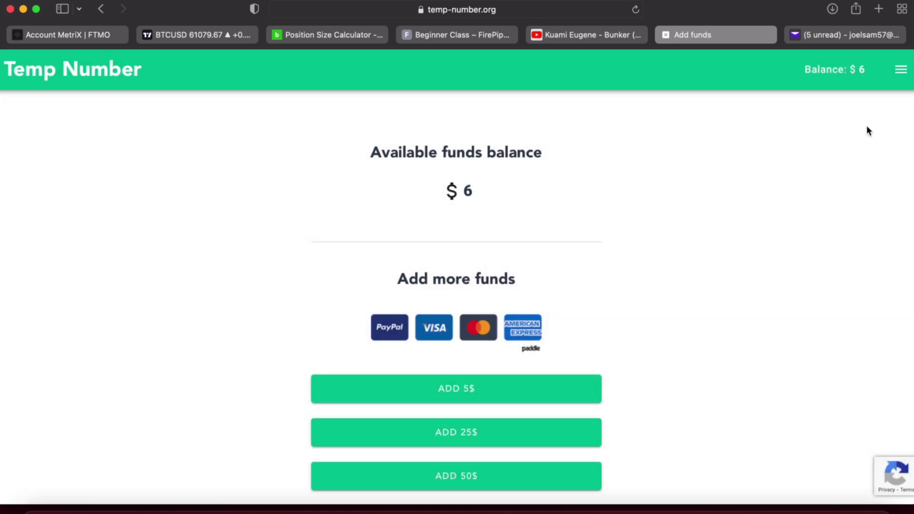
{"action": "left_click", "coordinate": [899, 70]}
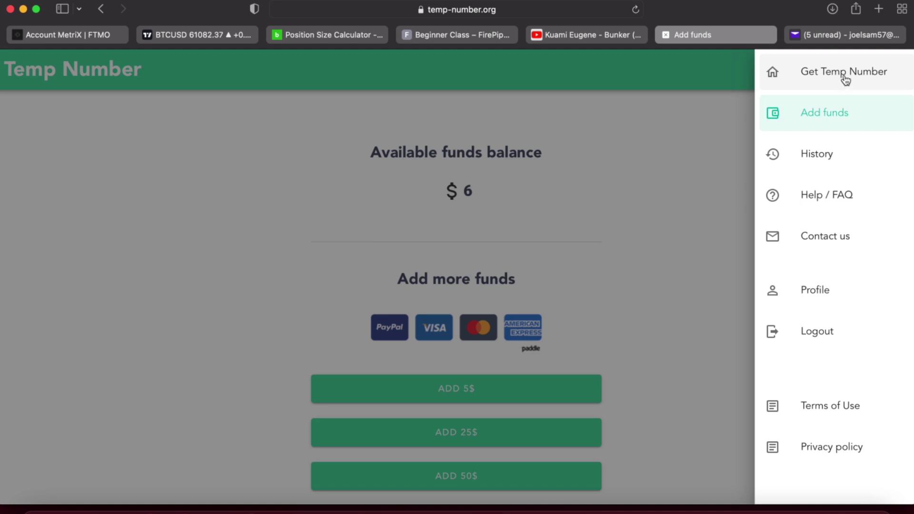
Go to the Get Temp Number page and clear the country to list all countries
{"action": "left_click", "coordinate": [844, 76]}
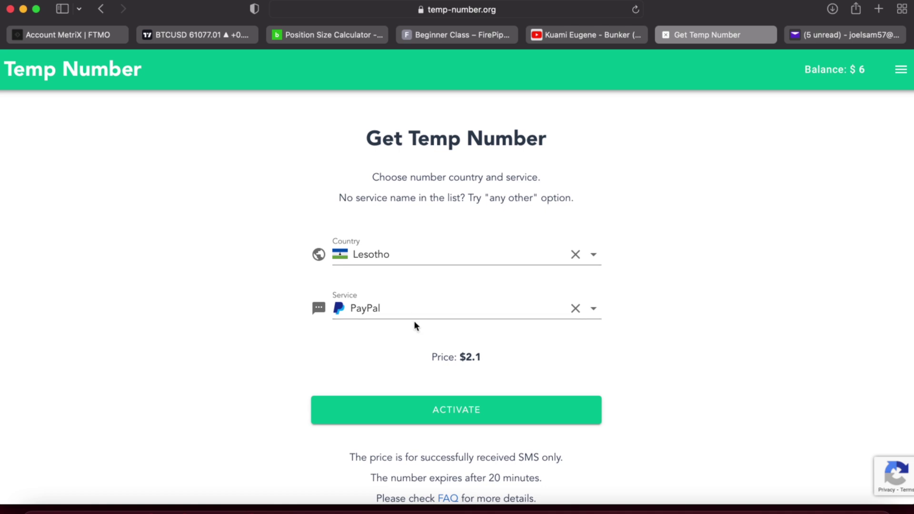
{"action": "left_click", "coordinate": [575, 260]}
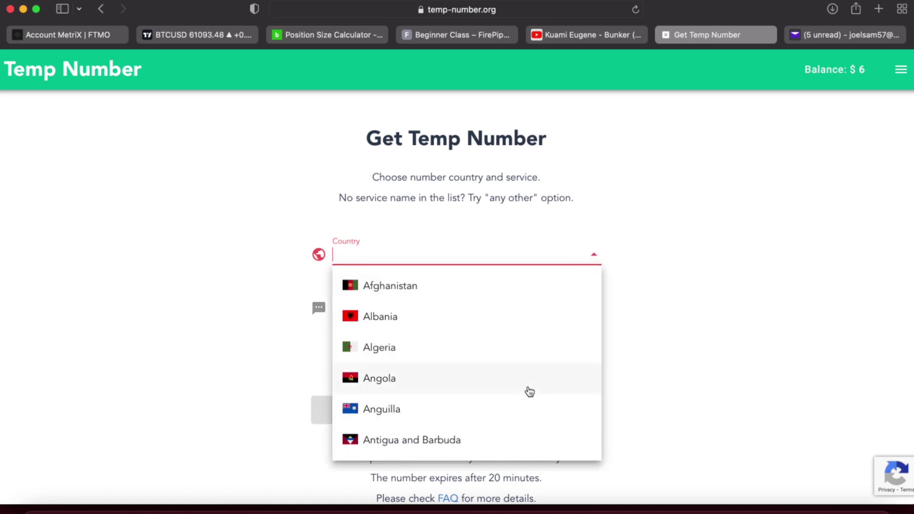
{"action": "scroll", "coordinate": [528, 388], "scroll_direction": "down", "scroll_amount": 20}
{"action": "scroll", "coordinate": [528, 388], "scroll_direction": "up", "scroll_amount": 20}
{"action": "scroll", "coordinate": [530, 392], "scroll_direction": "down", "scroll_amount": 4}
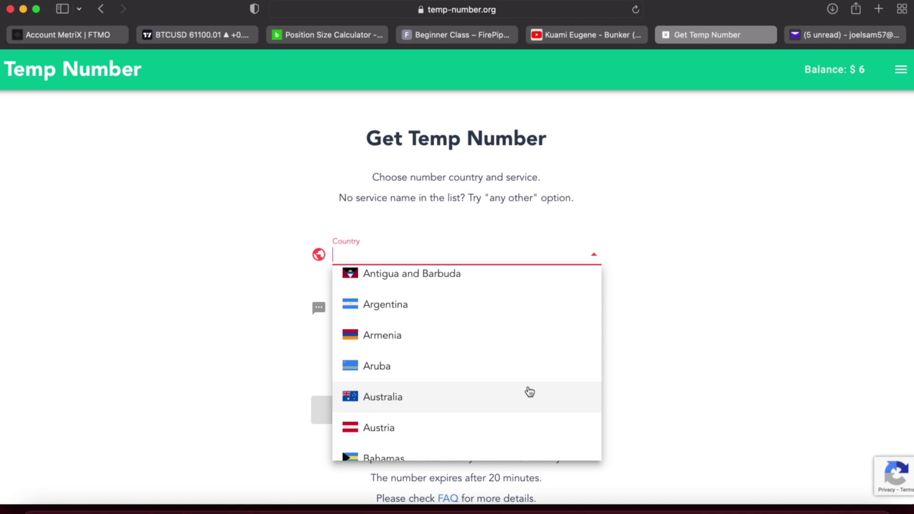
{"action": "scroll", "coordinate": [530, 391], "scroll_direction": "down", "scroll_amount": 20}
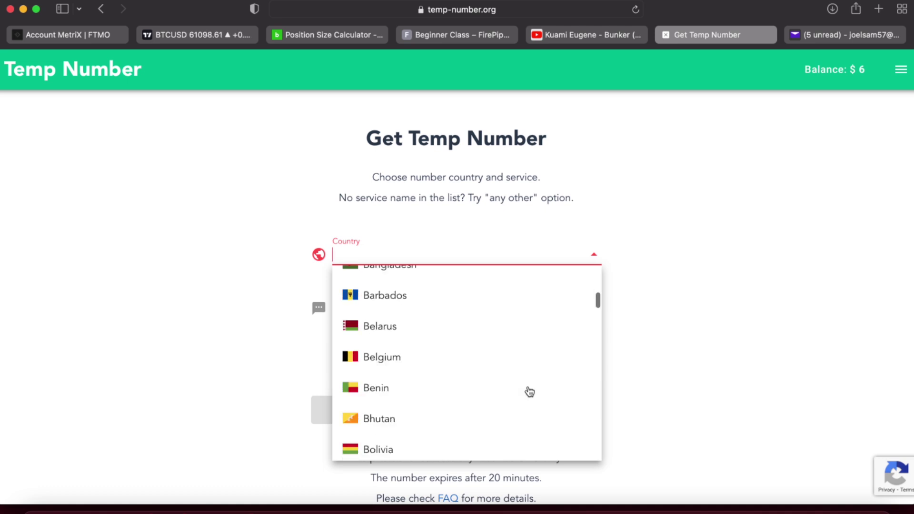
{"action": "scroll", "coordinate": [528, 392], "scroll_direction": "down", "scroll_amount": 15}
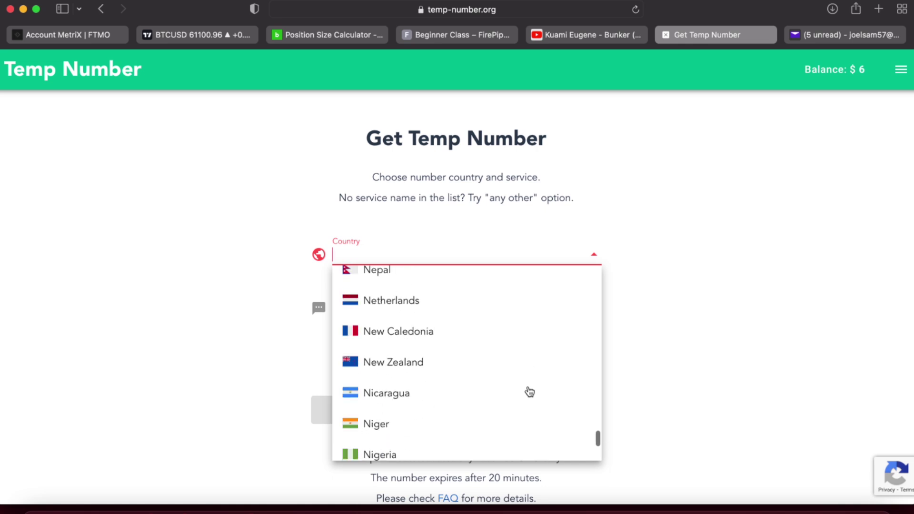
Choose Lesotho as the country and keep PayPal as the service, priced at $2.1
{"action": "type", "text": "lesoth"}
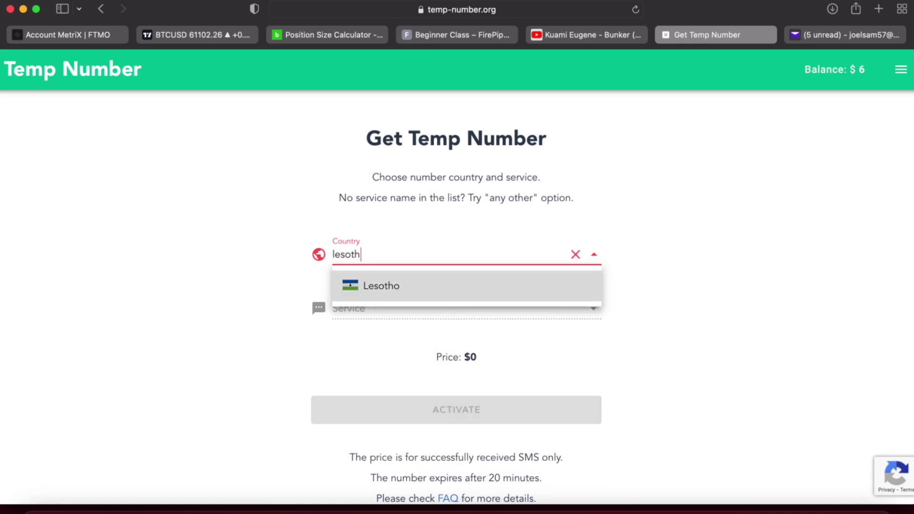
{"action": "left_click", "coordinate": [371, 285]}
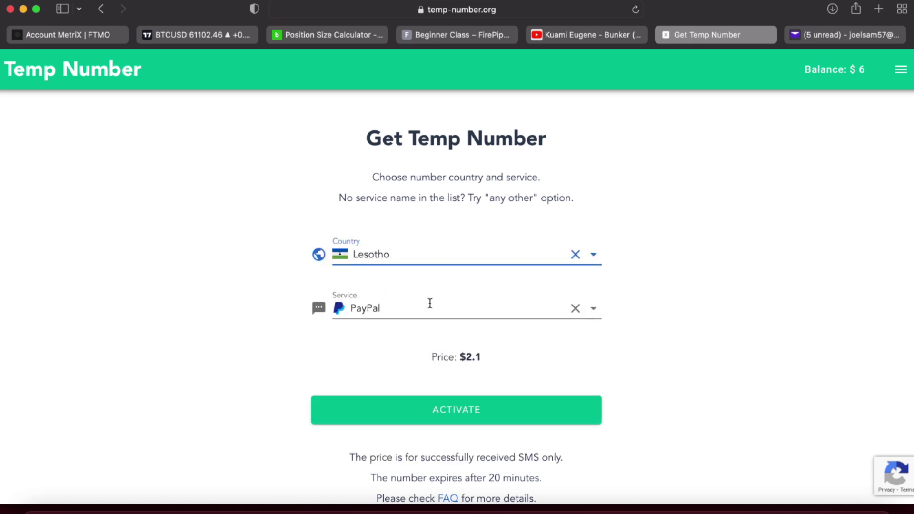
{"action": "left_click", "coordinate": [472, 314]}
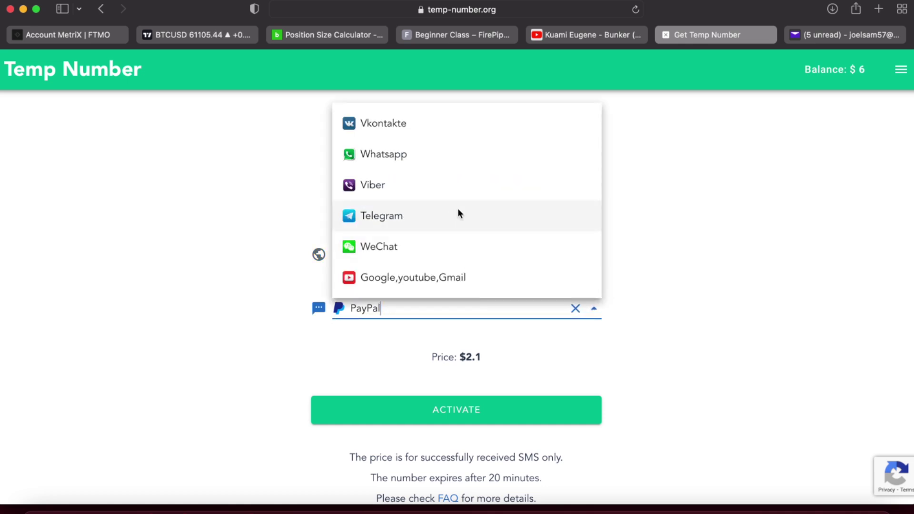
{"action": "scroll", "coordinate": [458, 214], "scroll_direction": "down", "scroll_amount": 3}
{"action": "scroll", "coordinate": [460, 214], "scroll_direction": "down", "scroll_amount": 6}
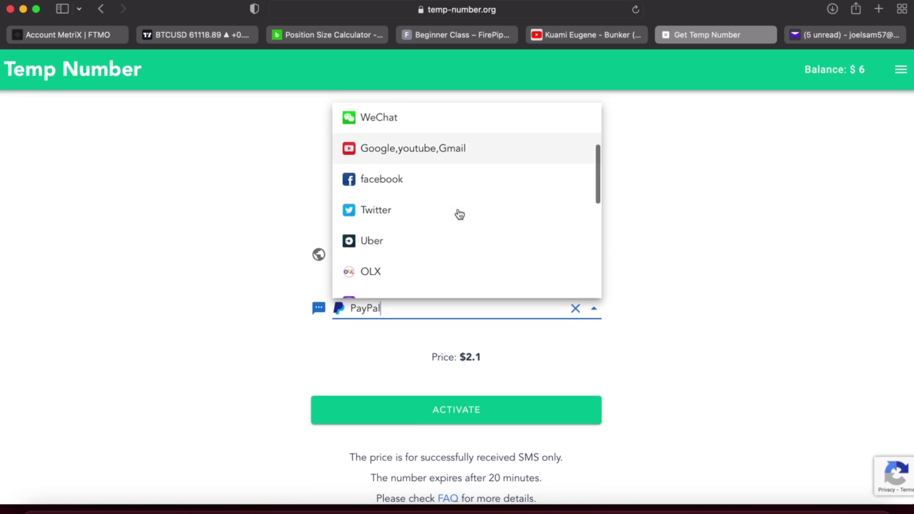
{"action": "scroll", "coordinate": [459, 214], "scroll_direction": "down", "scroll_amount": 3}
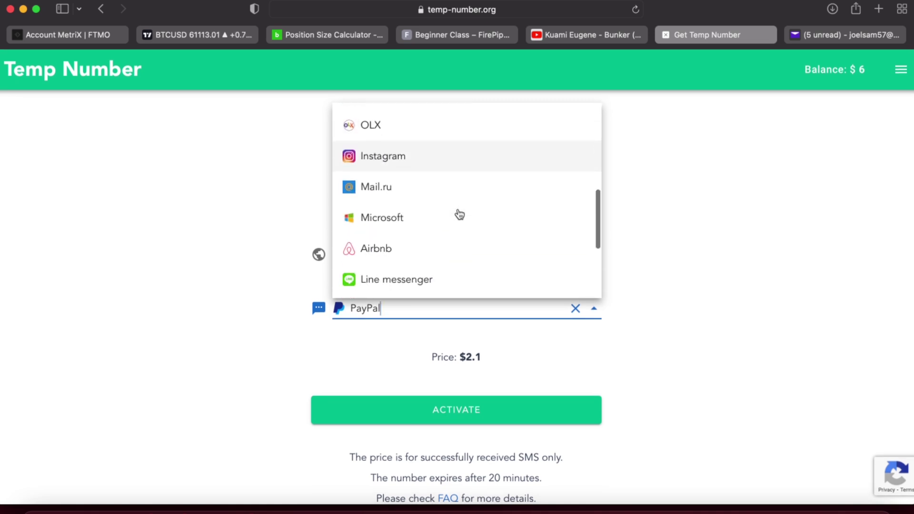
{"action": "scroll", "coordinate": [459, 215], "scroll_direction": "down", "scroll_amount": 5}
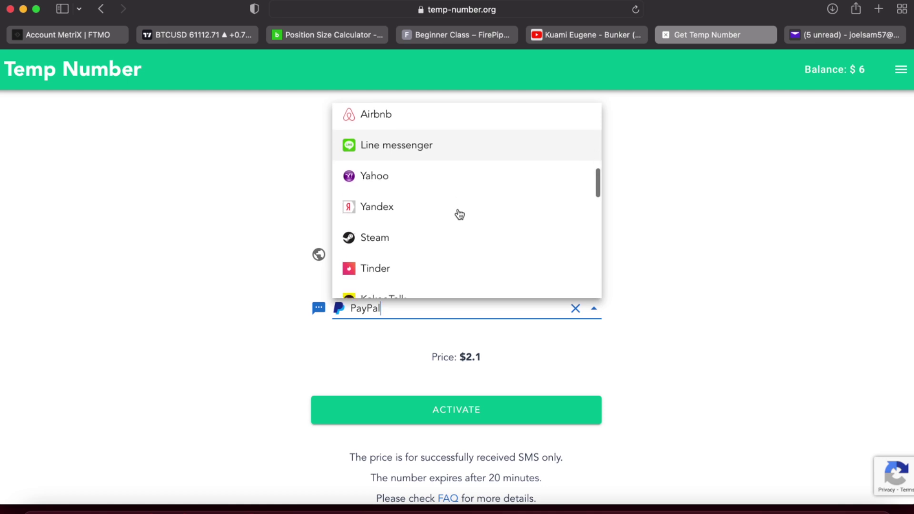
{"action": "scroll", "coordinate": [459, 214], "scroll_direction": "down", "scroll_amount": 20}
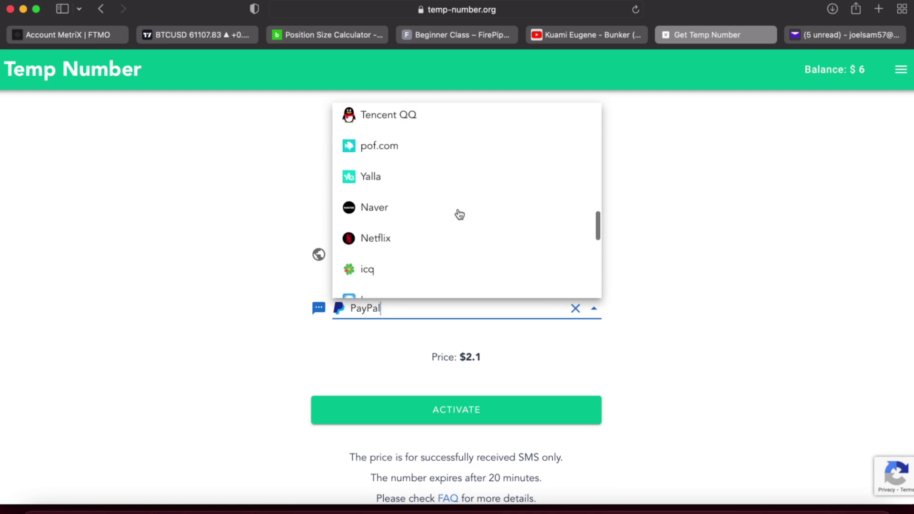
{"action": "scroll", "coordinate": [449, 206], "scroll_direction": "up", "scroll_amount": 5}
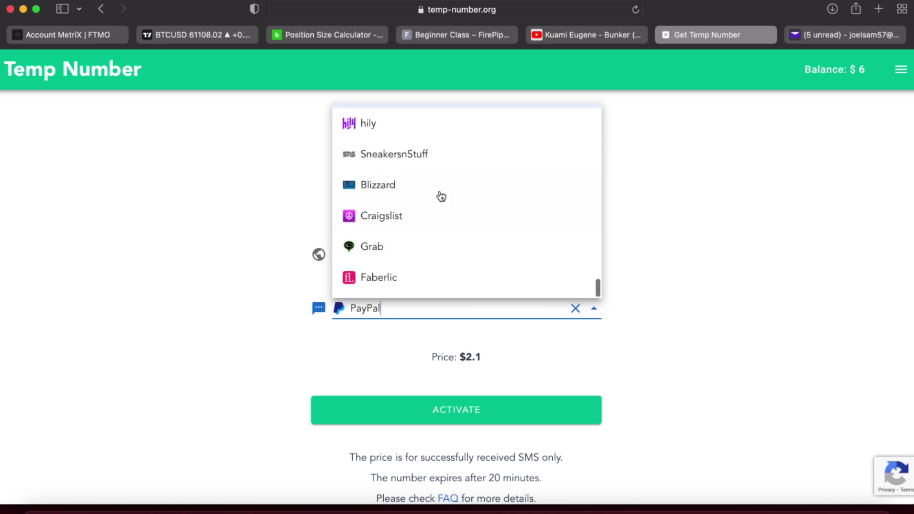
{"action": "left_click", "coordinate": [425, 195]}
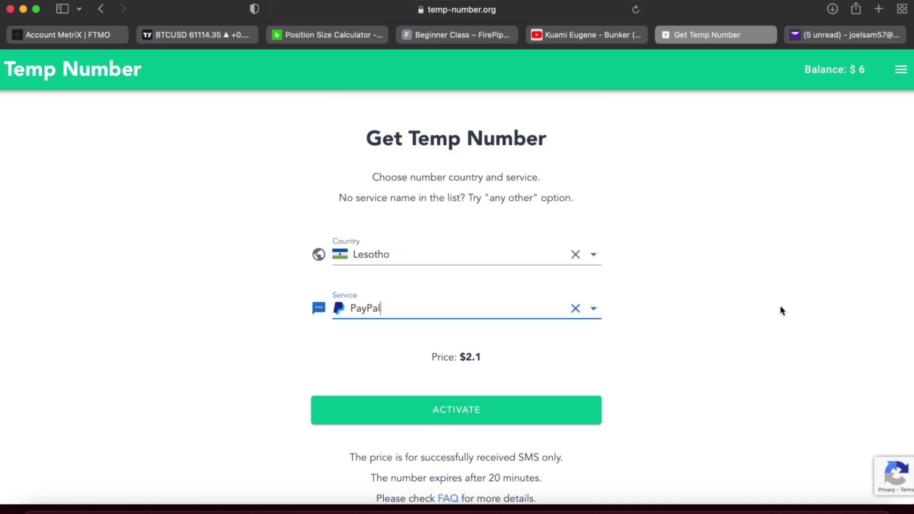
{"action": "scroll", "coordinate": [738, 345], "scroll_direction": "down", "scroll_amount": 2}
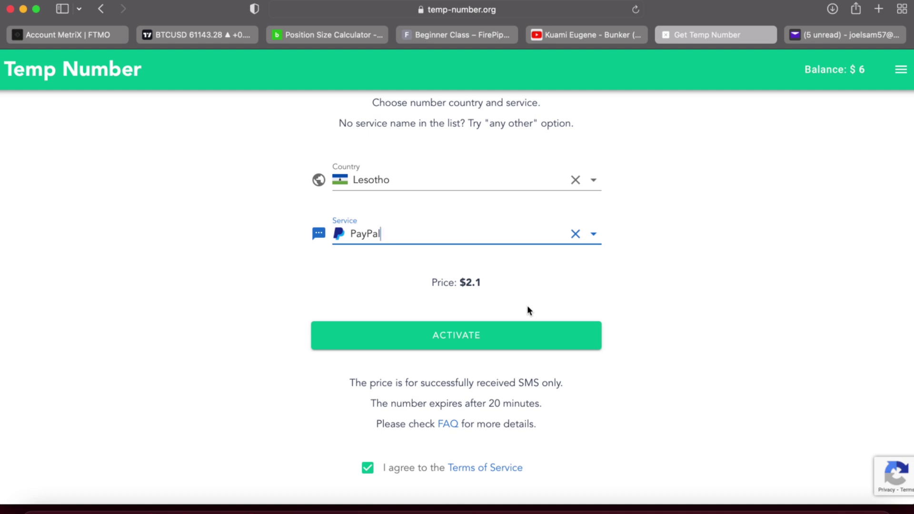
Activate a Lesotho PayPal number and copy it with and without the country code
{"action": "left_click", "coordinate": [475, 339]}
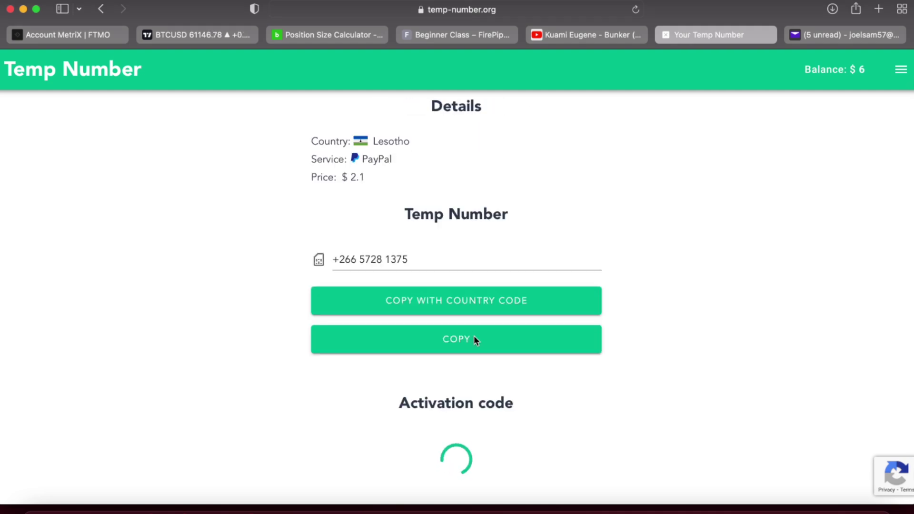
{"action": "left_click", "coordinate": [423, 307]}
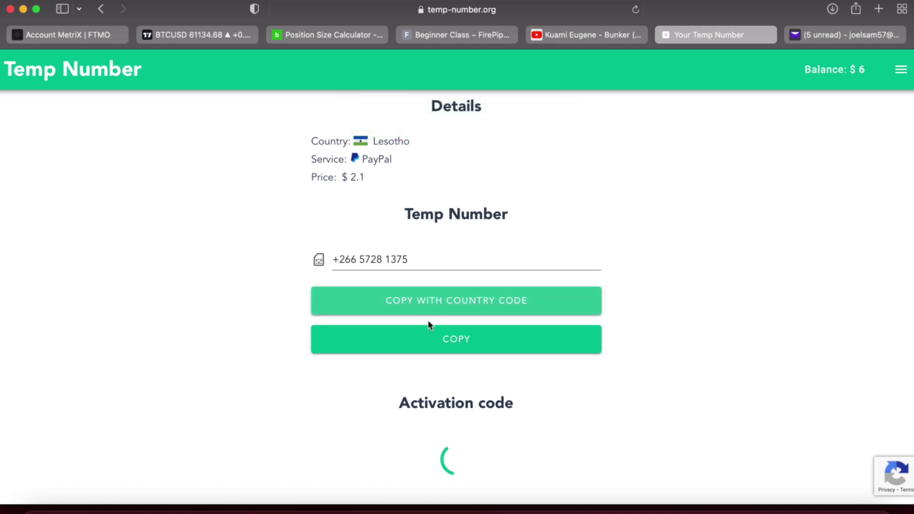
{"action": "left_click", "coordinate": [429, 345]}
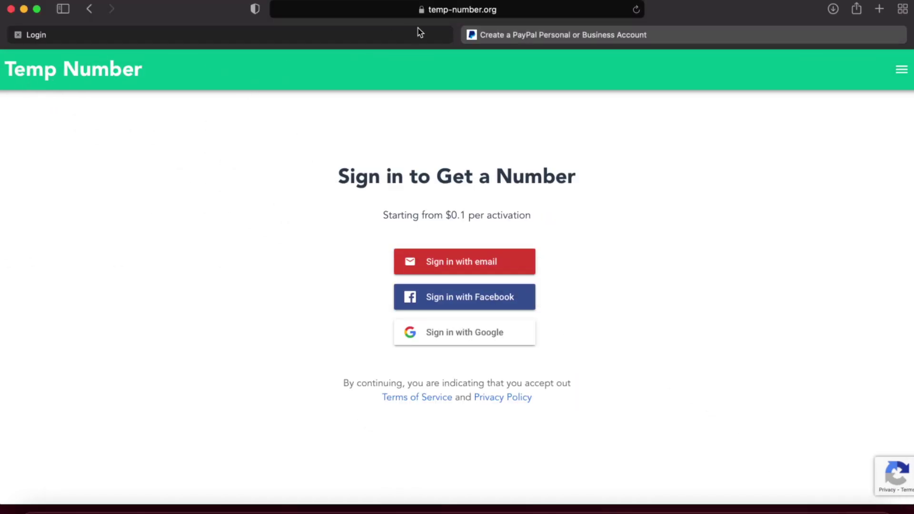
Paste the temporary number after +266 in PayPal's mobile field and submit it
{"action": "left_click", "coordinate": [525, 35]}
{"action": "left_click", "coordinate": [414, 190]}
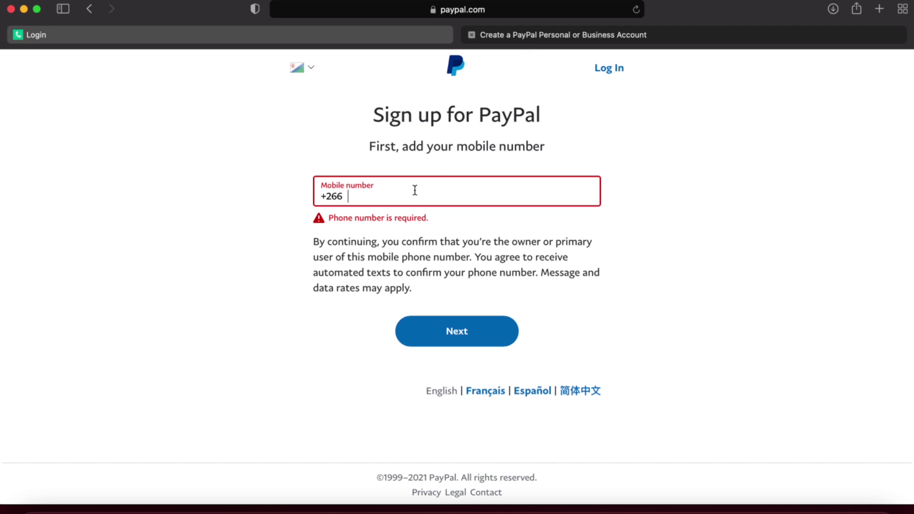
{"action": "key", "text": "super+v"}
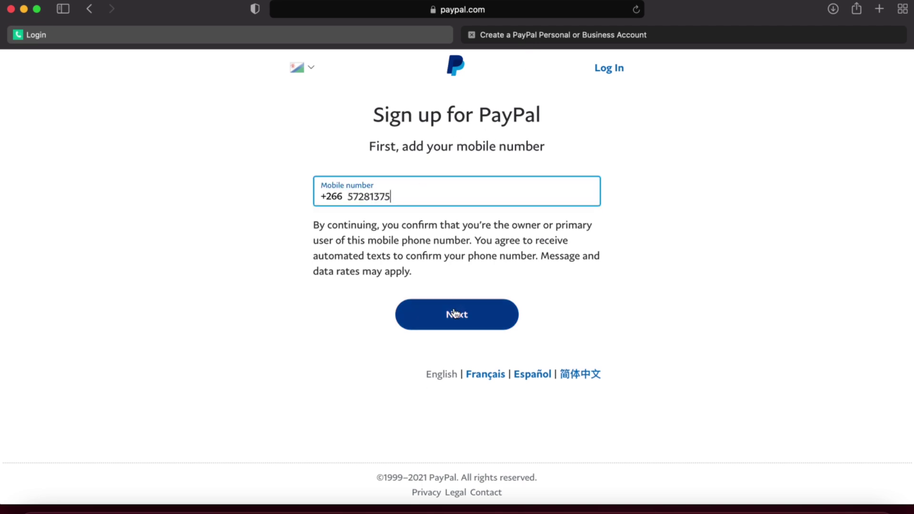
{"action": "left_click", "coordinate": [453, 316]}
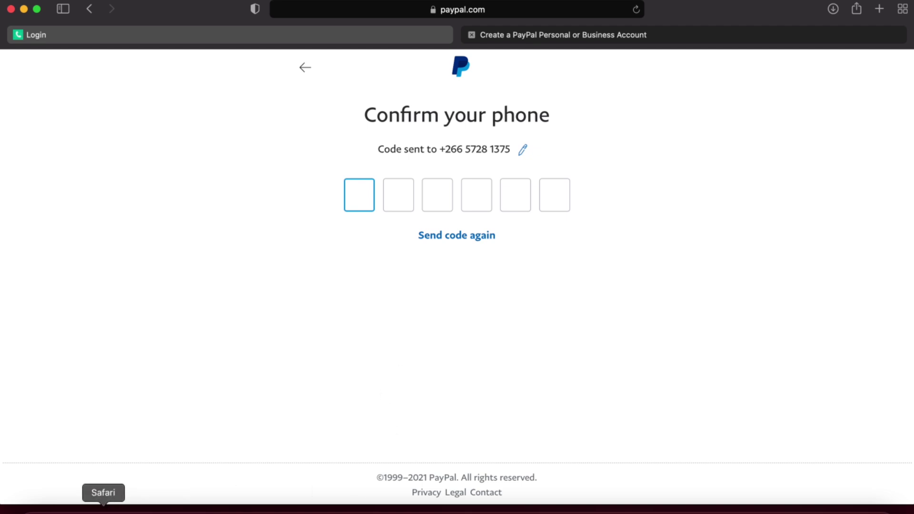
Bring the PayPal sign-up window forward from Safari's Dock menu
{"action": "right_click", "coordinate": [103, 509]}
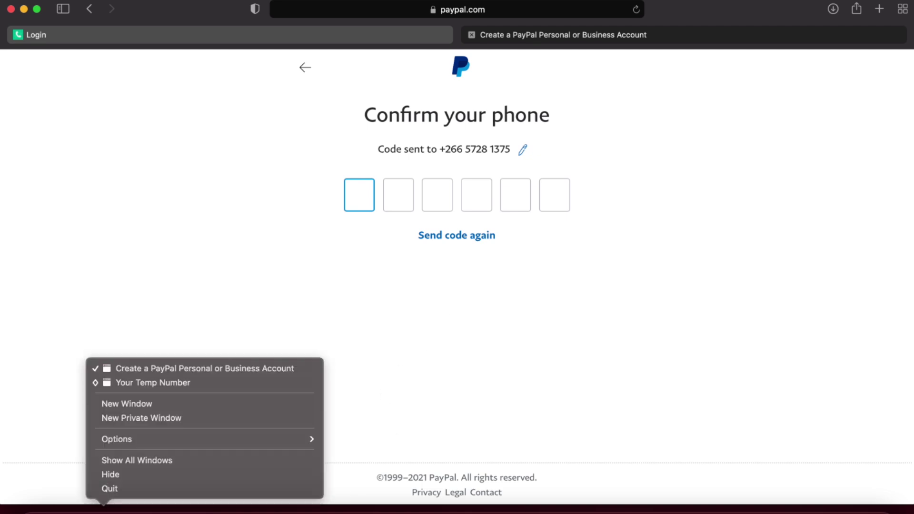
{"action": "left_click", "coordinate": [168, 369]}
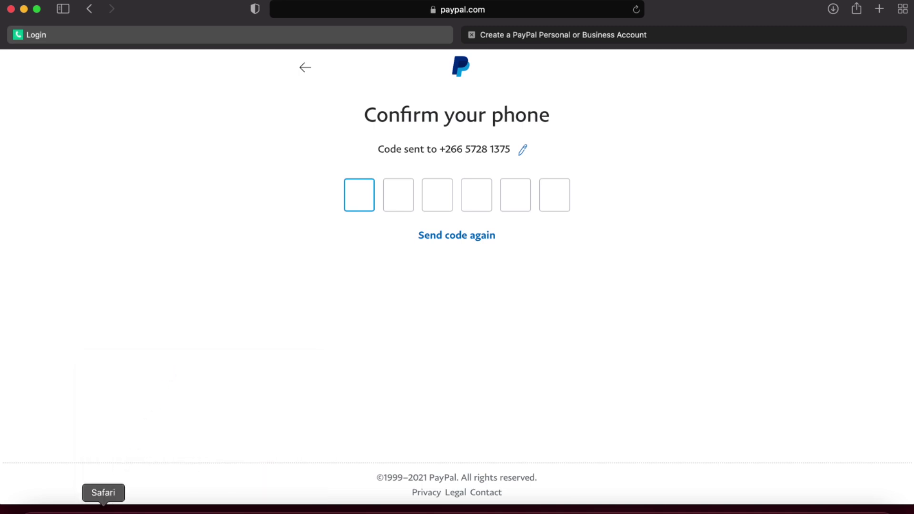
{"action": "right_click", "coordinate": [103, 510]}
Copy the SMS activation code from Temp Number and enter it into PayPal's confirmation boxes
{"action": "left_click", "coordinate": [141, 383]}
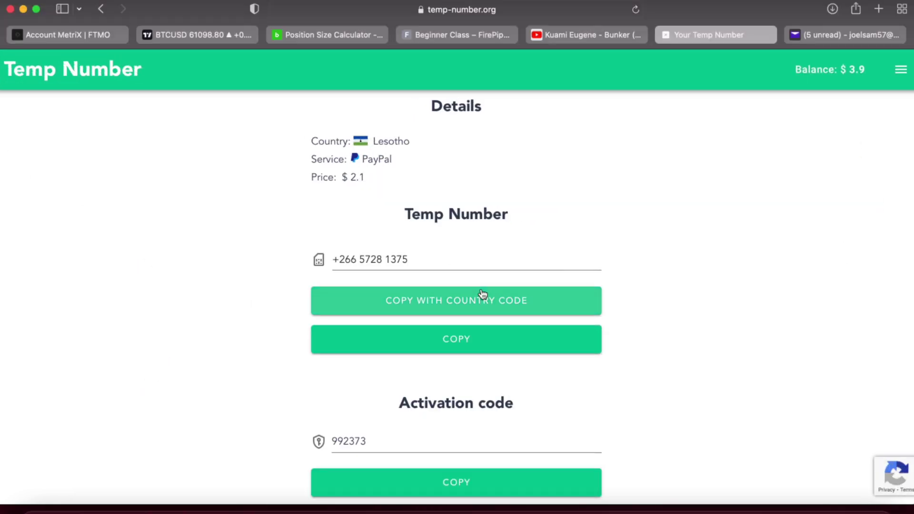
{"action": "scroll", "coordinate": [625, 388], "scroll_direction": "down", "scroll_amount": 3}
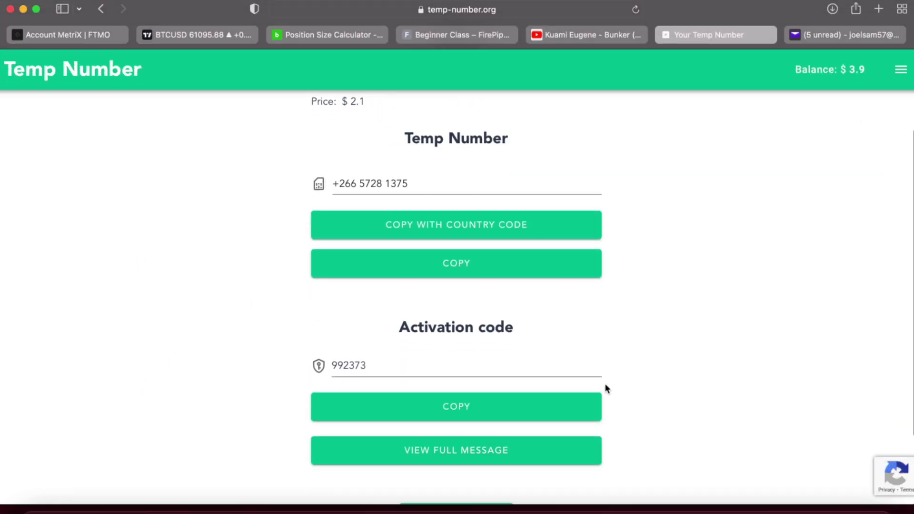
{"action": "left_click", "coordinate": [480, 408]}
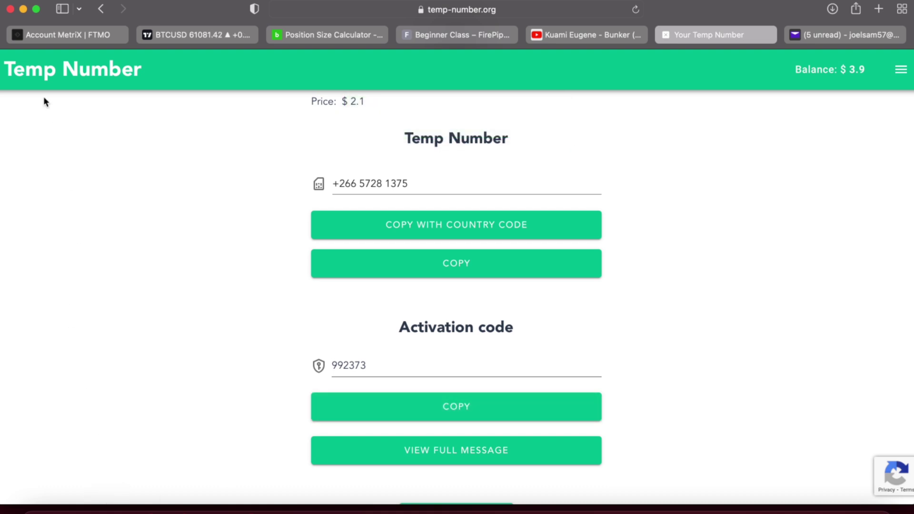
{"action": "left_click", "coordinate": [23, 11]}
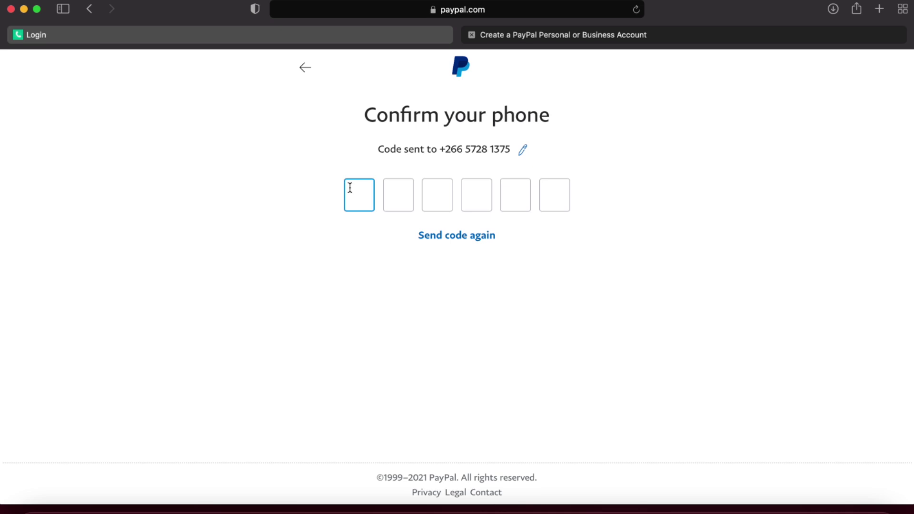
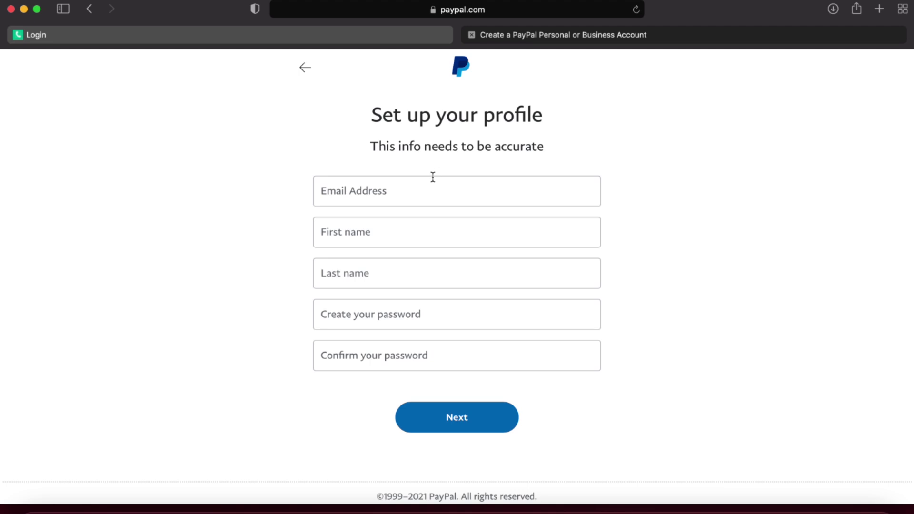
Enter the account's e-mail address, first name and last name on the PayPal profile form
{"action": "left_click", "coordinate": [413, 190]}
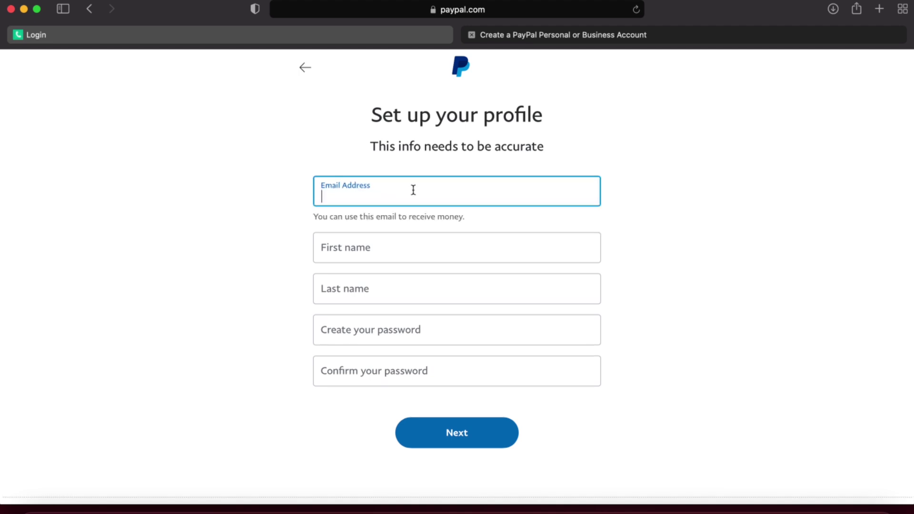
{"action": "left_click", "coordinate": [362, 247]}
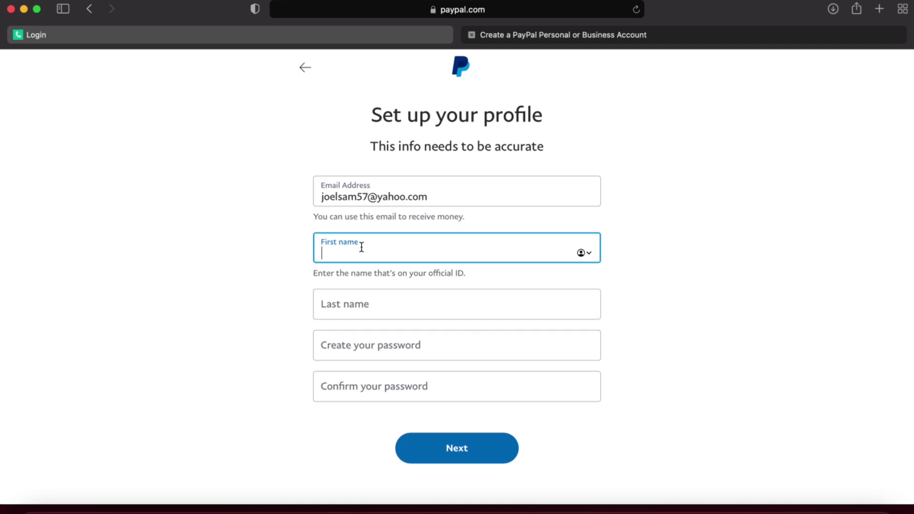
{"action": "left_click", "coordinate": [414, 301]}
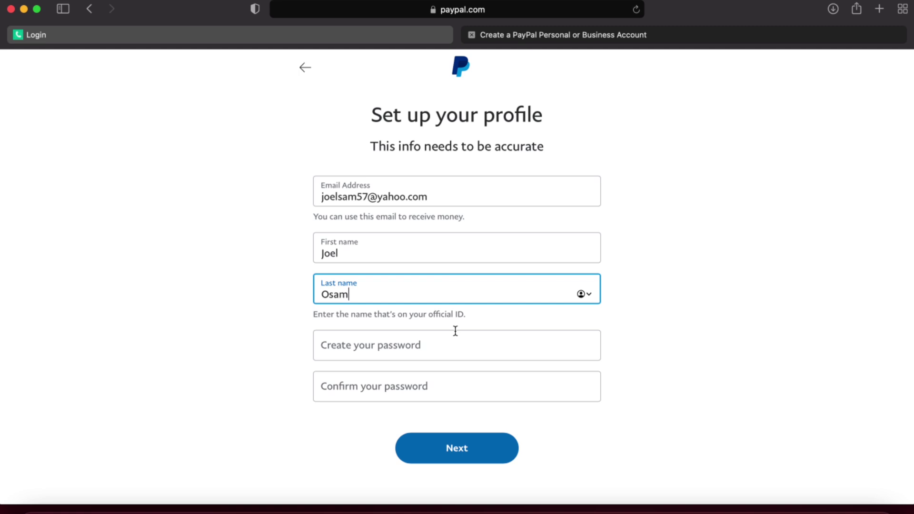
Create and confirm the account password, then submit the profile details
{"action": "left_click", "coordinate": [449, 335]}
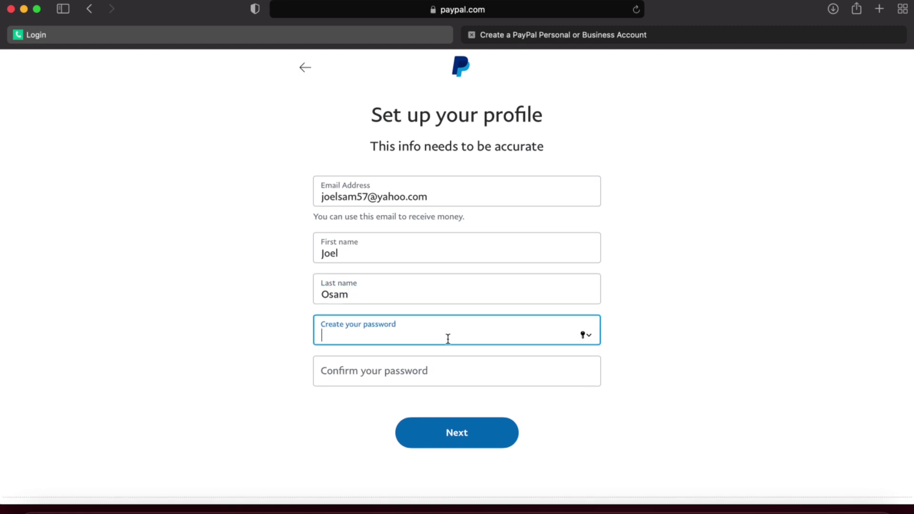
{"action": "type", "text": "••••••••"}
{"action": "left_click", "coordinate": [430, 374]}
{"action": "type", "text": "••••••••"}
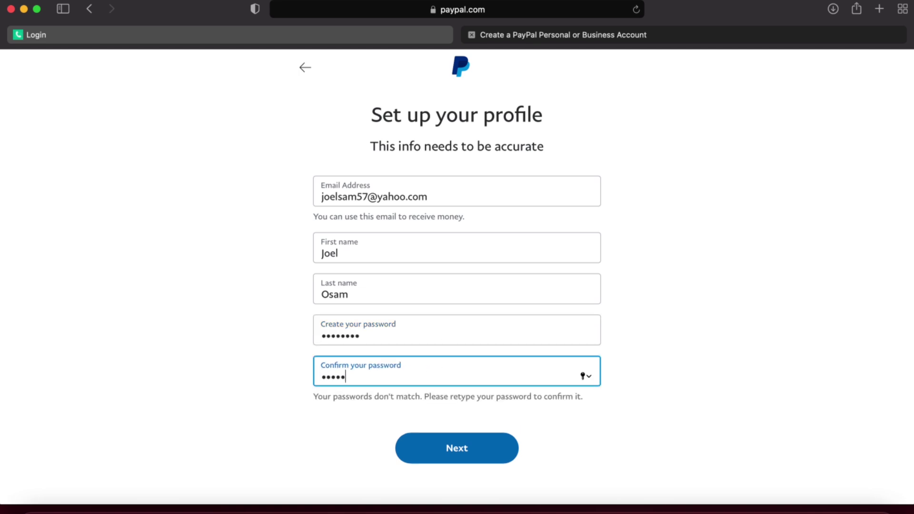
{"action": "left_click", "coordinate": [421, 439]}
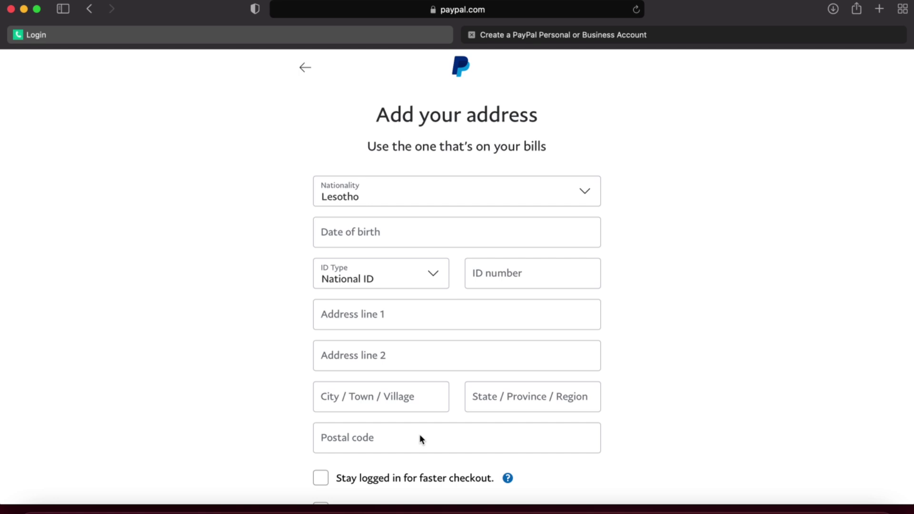
{"action": "scroll", "coordinate": [678, 439], "scroll_direction": "down", "scroll_amount": 3}
{"action": "scroll", "coordinate": [678, 438], "scroll_direction": "up", "scroll_amount": 2}
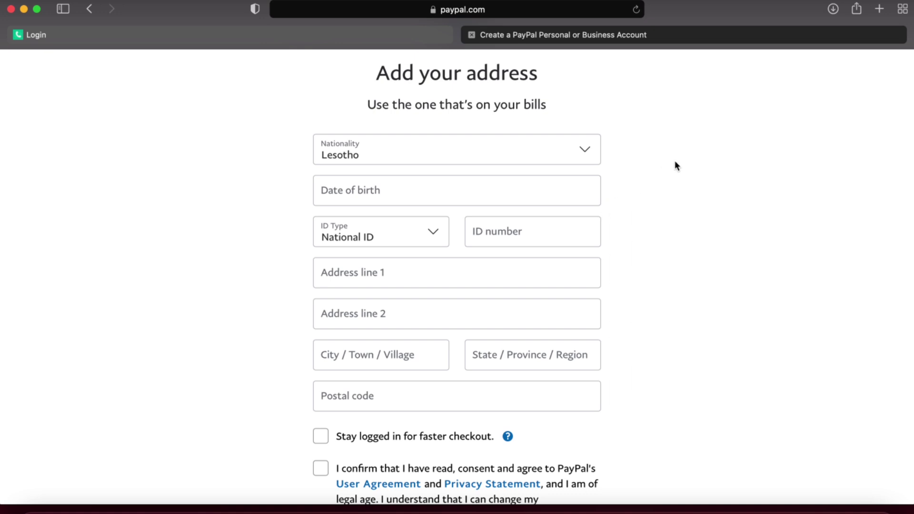
{"action": "left_click", "coordinate": [587, 152]}
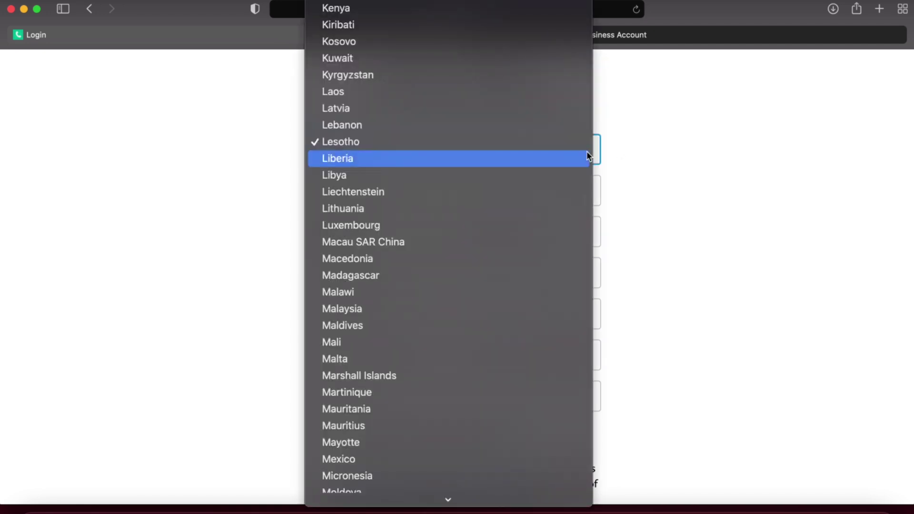
{"action": "type", "text": "gh"}
{"action": "left_click", "coordinate": [495, 66]}
{"action": "left_click", "coordinate": [461, 198]}
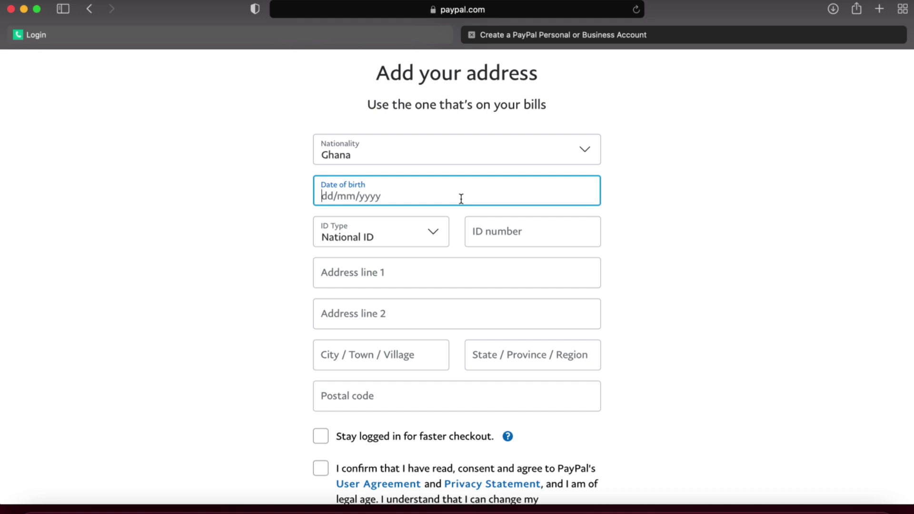
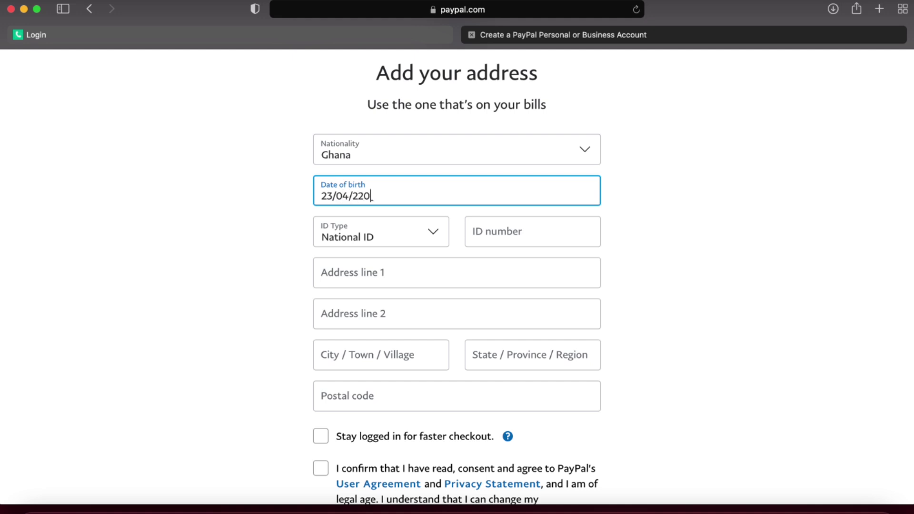
Keep National ID as the ID type and enter the national ID number
{"action": "right_click", "coordinate": [417, 227]}
{"action": "left_click", "coordinate": [417, 226]}
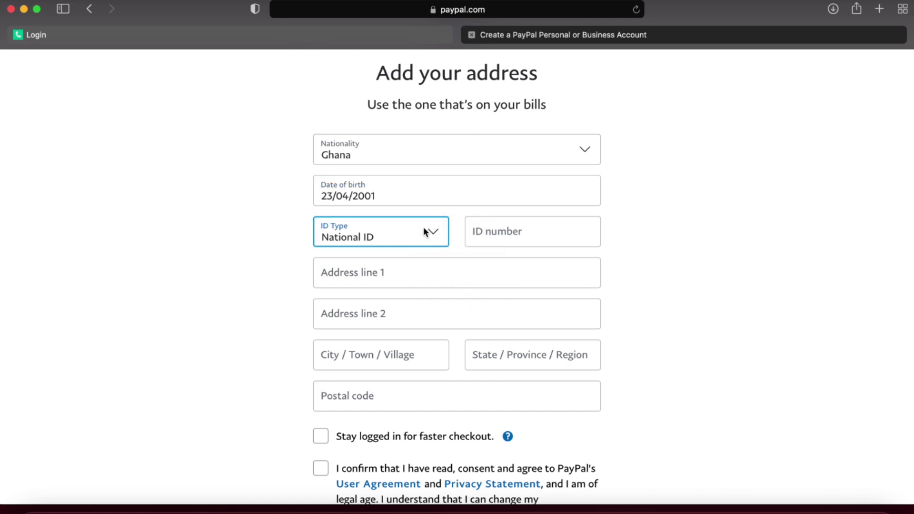
{"action": "left_click", "coordinate": [431, 229]}
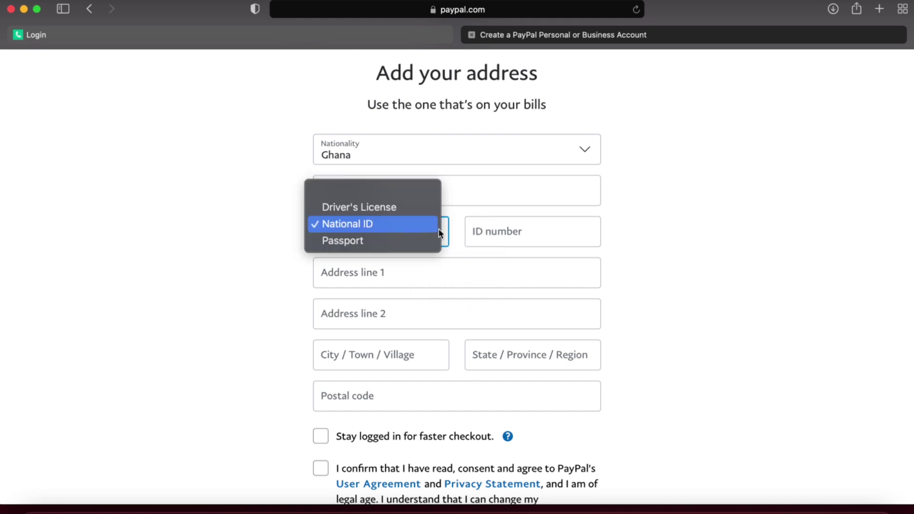
{"action": "left_click", "coordinate": [418, 222]}
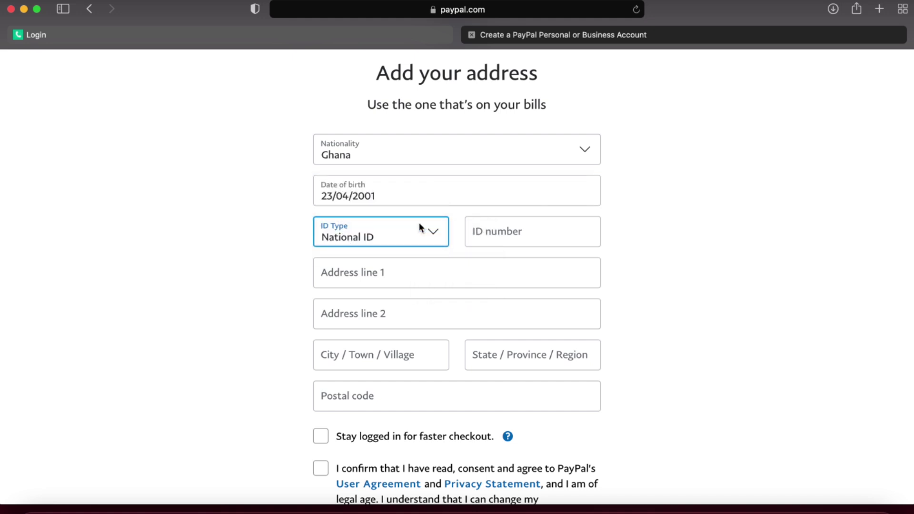
{"action": "left_click", "coordinate": [485, 239]}
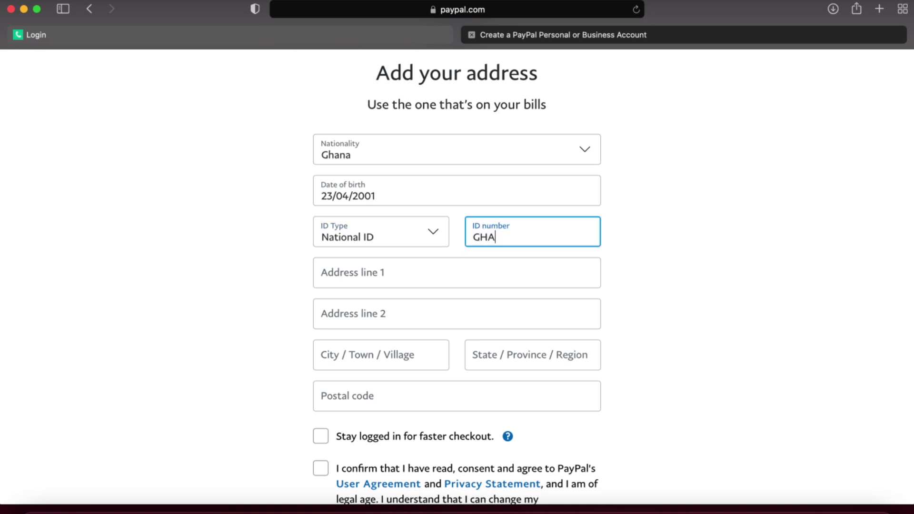
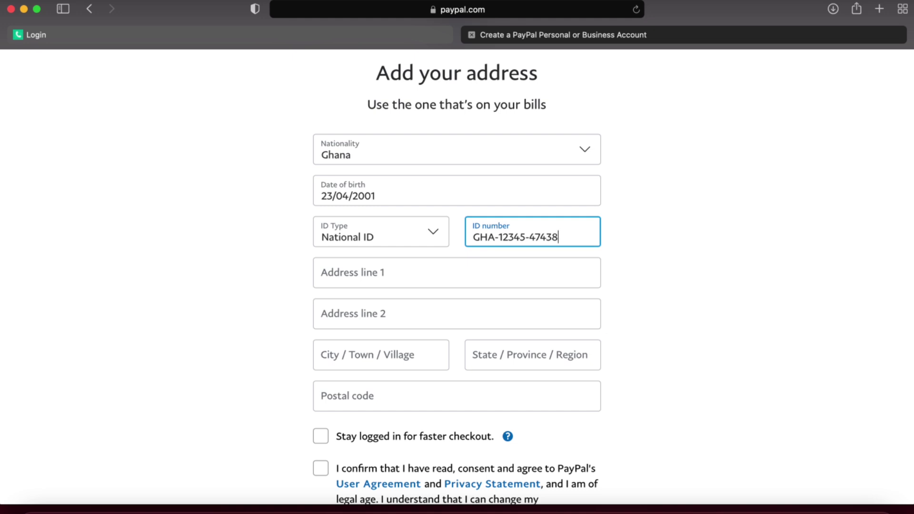
{"action": "left_click", "coordinate": [417, 277]}
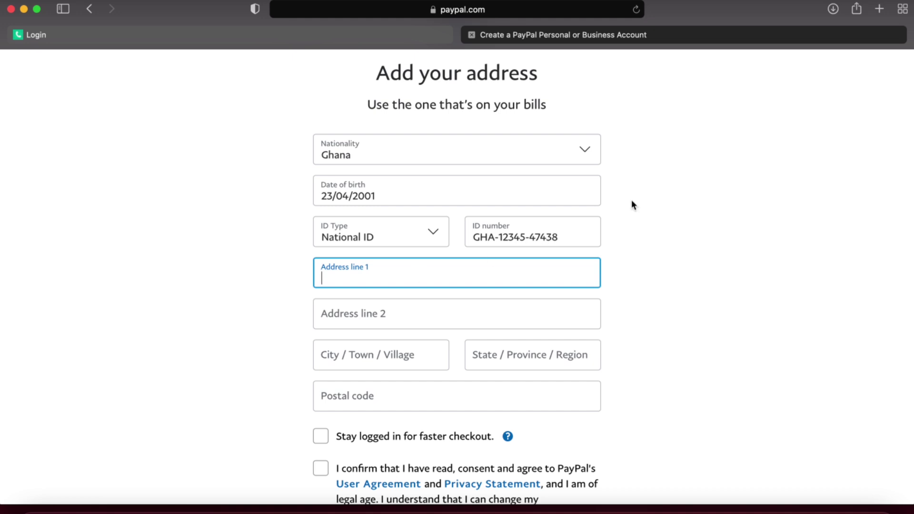
Search Google for 'LESOTHO ADDRESS' in a new tab, open bestrandoms.com's Lesotho generator, and select Maseru
{"action": "left_click", "coordinate": [879, 9]}
{"action": "mouse_move", "coordinate": [406, 33]}
{"action": "type", "text": "lESOTHO "}
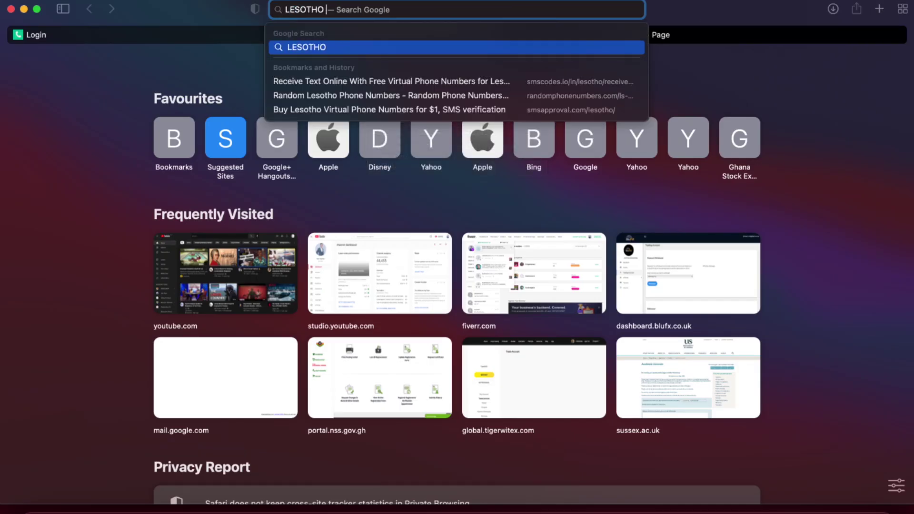
{"action": "type", "text": "ADDRESS"}
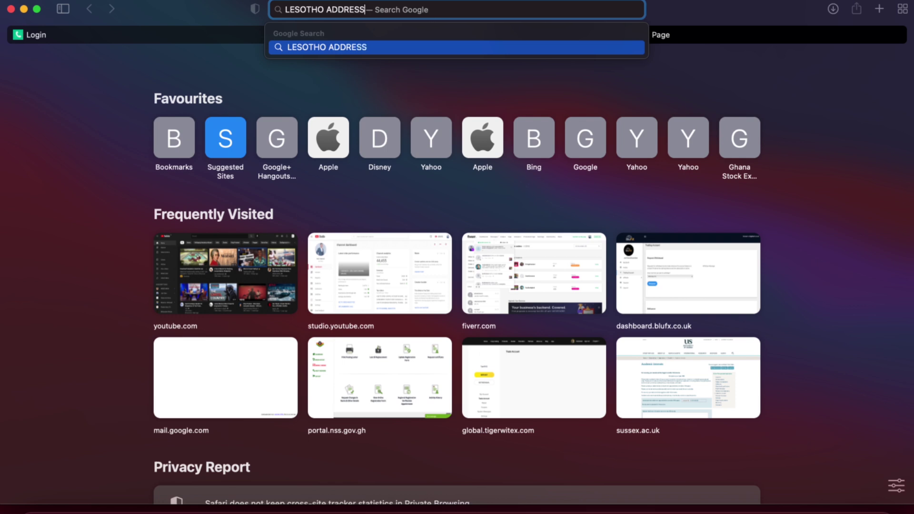
{"action": "key", "text": "Return"}
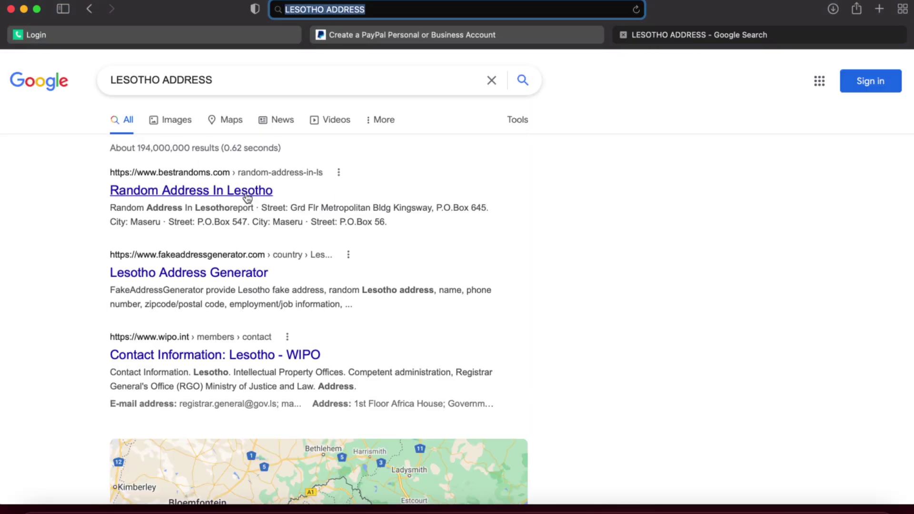
{"action": "left_click", "coordinate": [244, 192]}
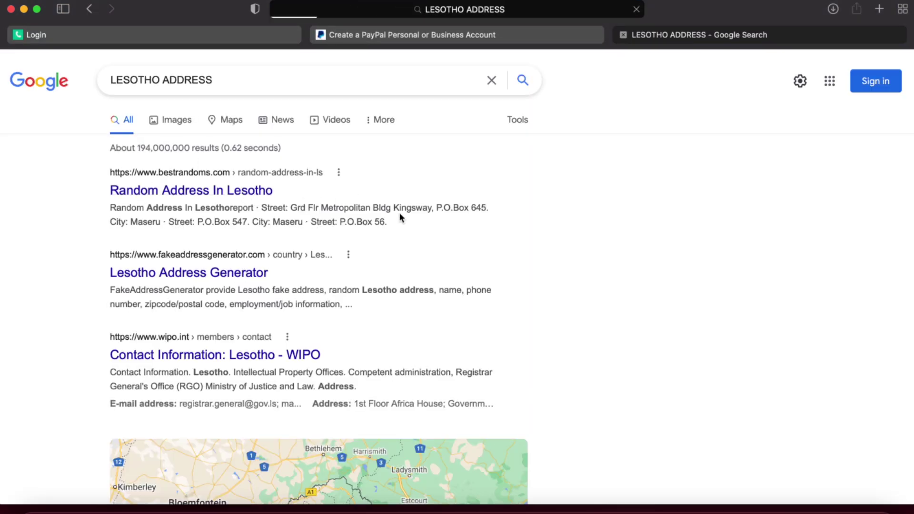
{"action": "scroll", "coordinate": [464, 269], "scroll_direction": "down", "scroll_amount": 3}
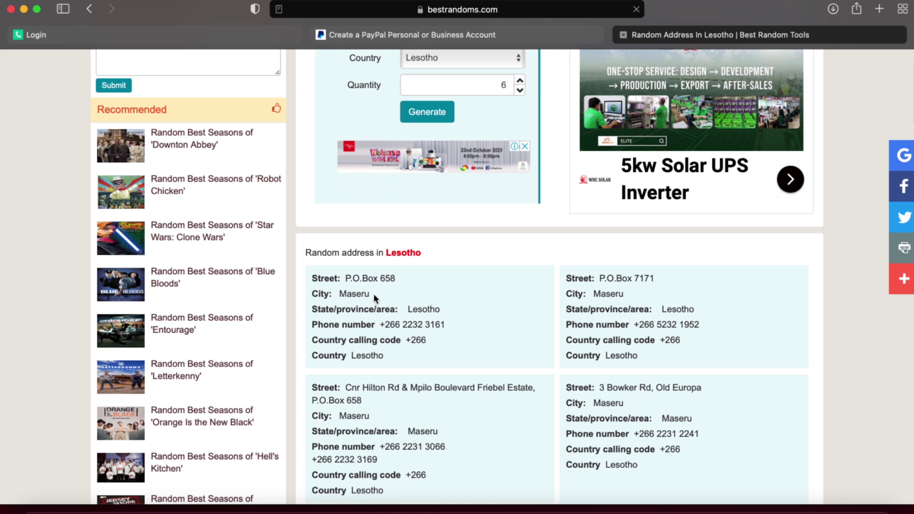
{"action": "left_click_drag", "start_coordinate": [370, 293], "coordinate": [340, 294]}
{"action": "key", "text": "super+c"}
Fill in PayPal's two address lines with the house number and street name
{"action": "left_click", "coordinate": [381, 33]}
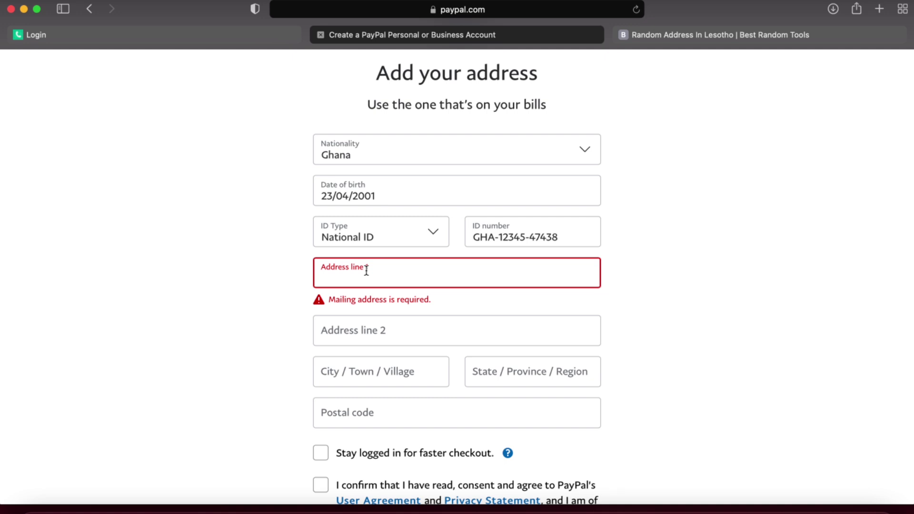
{"action": "key", "text": "super+v"}
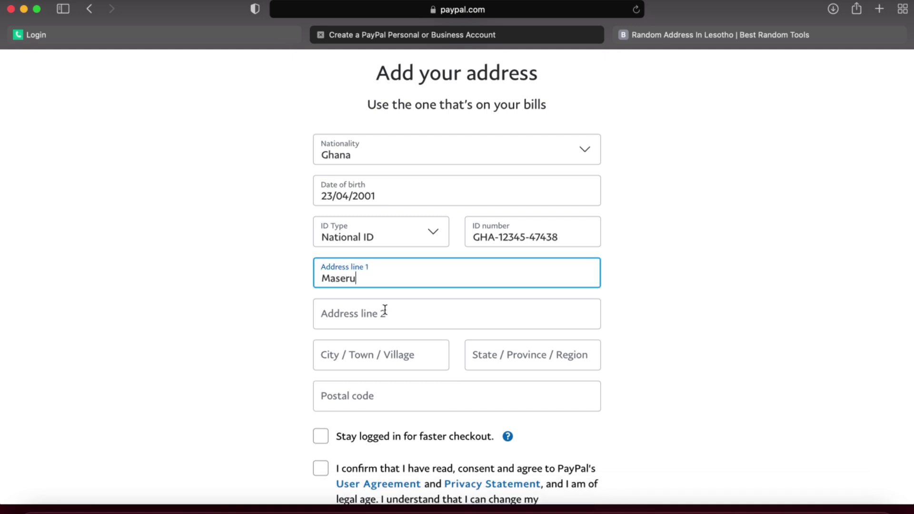
{"action": "key", "text": "BackSpace"}
{"action": "key", "text": "BackSpace"}
{"action": "key", "text": "BackSpace"}
{"action": "key", "text": "BackSpace"}
{"action": "key", "text": "BackSpace"}
{"action": "key", "text": "BackSpace"}
{"action": "left_click", "coordinate": [367, 311]}
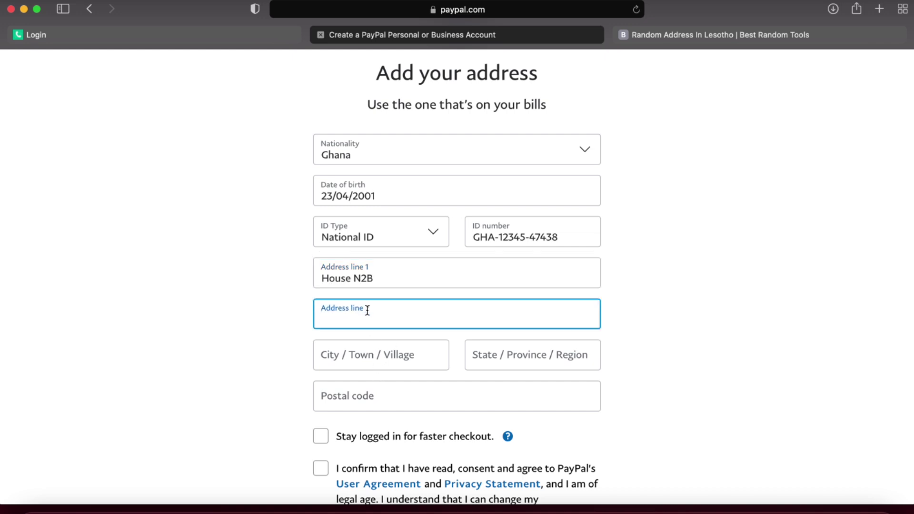
Paste Maseru as both the city and the state or region
{"action": "left_click", "coordinate": [357, 365]}
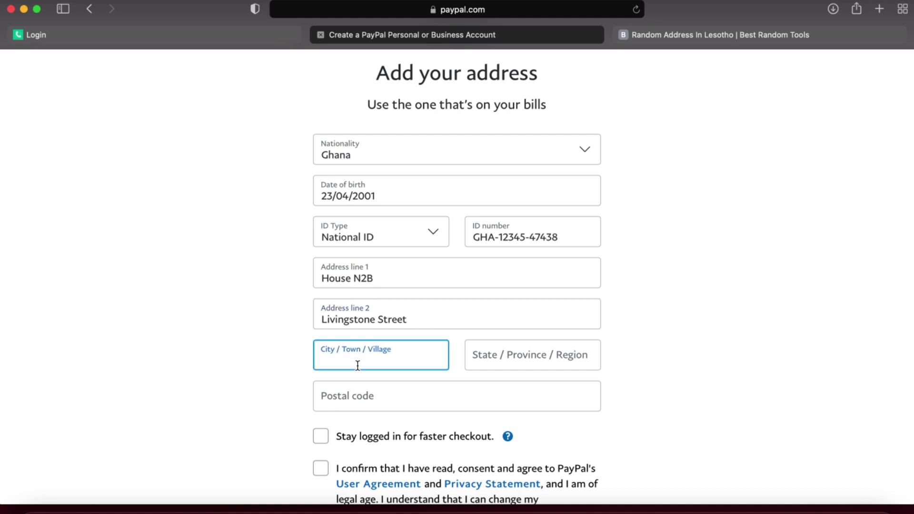
{"action": "type", "text": "√"}
{"action": "key", "text": "BackSpace"}
{"action": "key", "text": "super+v"}
{"action": "left_click", "coordinate": [509, 352]}
{"action": "key", "text": "super+v"}
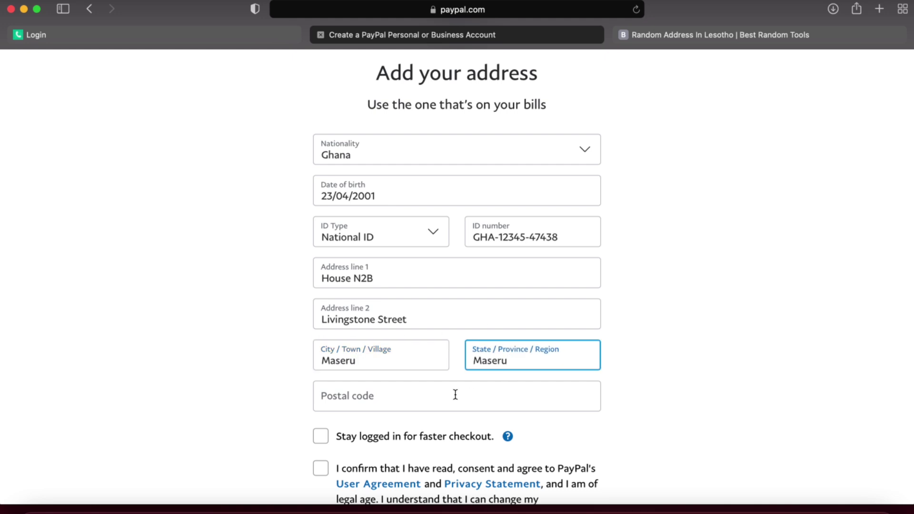
Enter +266 as the postal code after checking the random address page
{"action": "left_click", "coordinate": [455, 395]}
{"action": "left_click", "coordinate": [769, 37]}
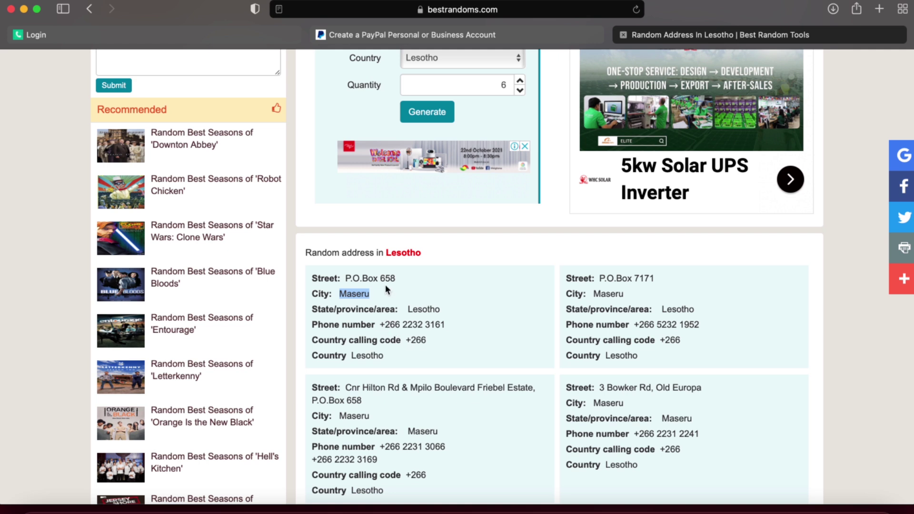
{"action": "scroll", "coordinate": [385, 319], "scroll_direction": "down", "scroll_amount": 1}
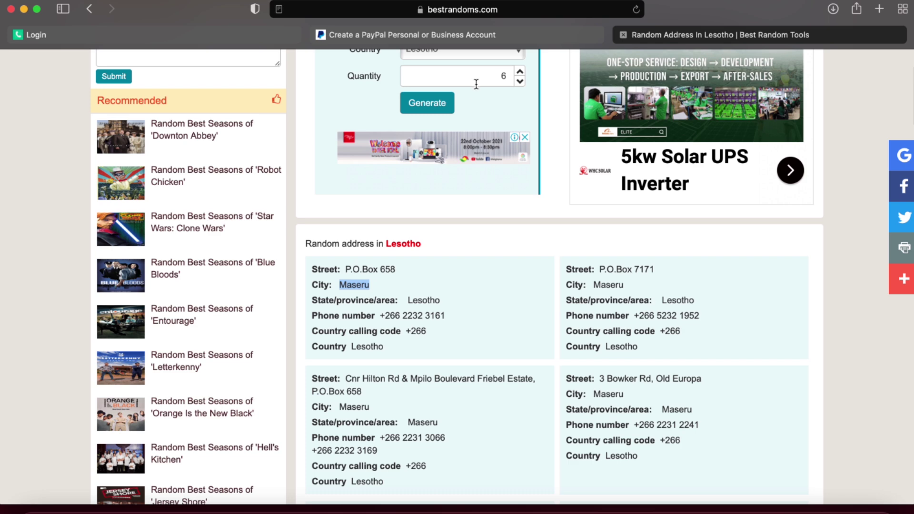
{"action": "left_click", "coordinate": [464, 40]}
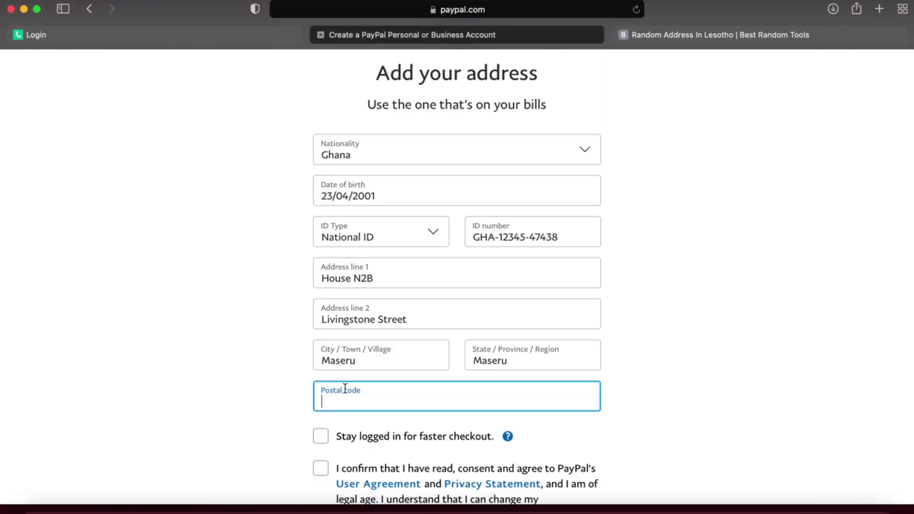
{"action": "type", "text": "+266"}
{"action": "scroll", "coordinate": [750, 318], "scroll_direction": "down", "scroll_amount": 5}
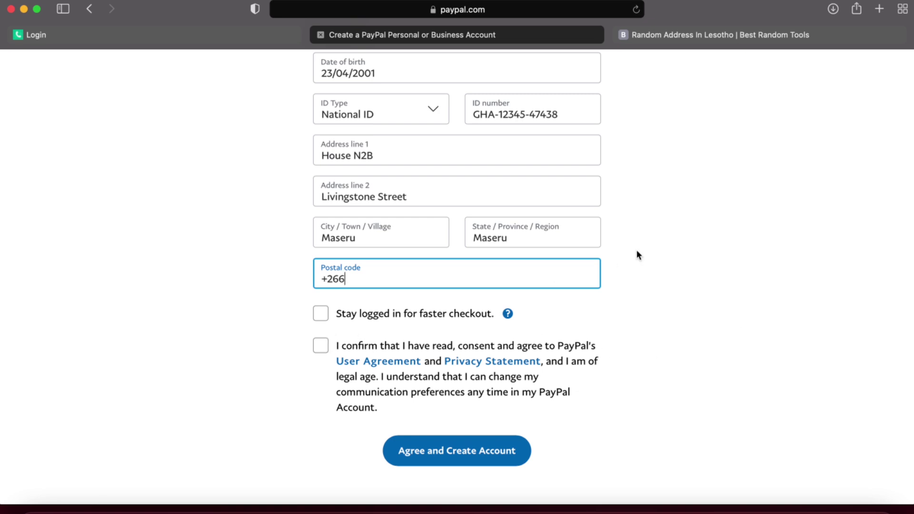
{"action": "scroll", "coordinate": [636, 250], "scroll_direction": "up", "scroll_amount": 1}
Tick 'Stay logged in' and the user agreement consent, then agree and create the account
{"action": "left_click", "coordinate": [321, 346]}
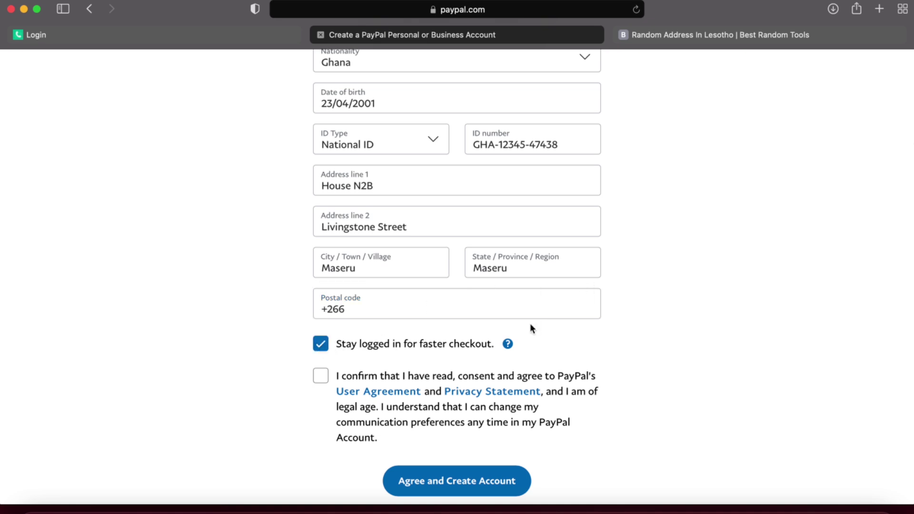
{"action": "left_click", "coordinate": [320, 381]}
{"action": "left_click", "coordinate": [471, 482]}
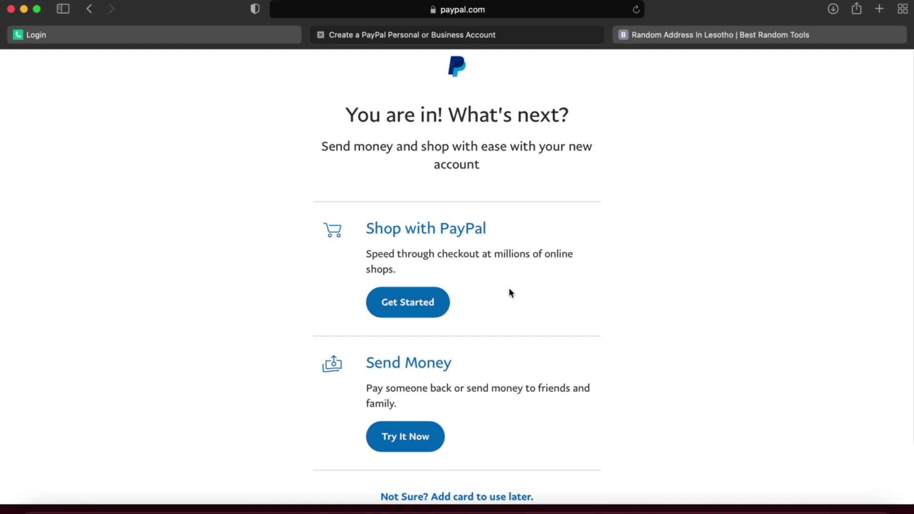
Choose Get Started on the 'You are in! What's next?' page
{"action": "scroll", "coordinate": [508, 291], "scroll_direction": "down", "scroll_amount": 2}
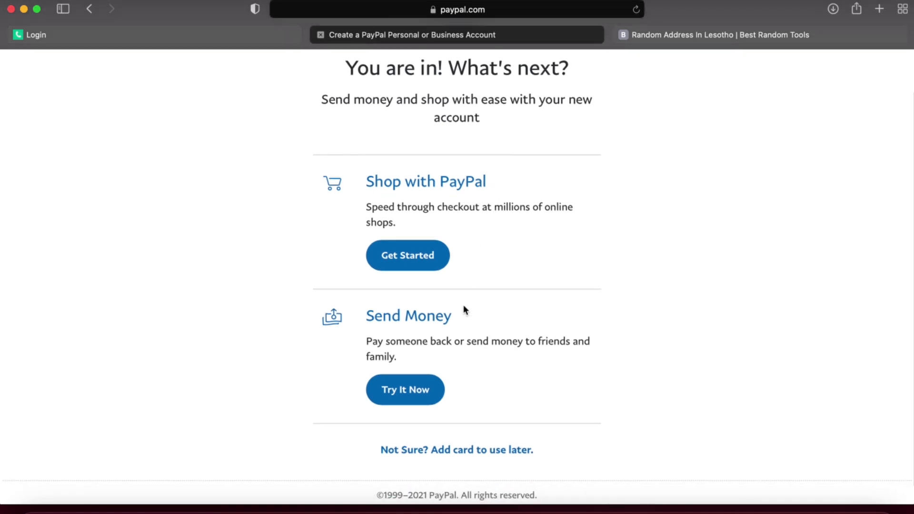
{"action": "scroll", "coordinate": [453, 354], "scroll_direction": "down", "scroll_amount": 1}
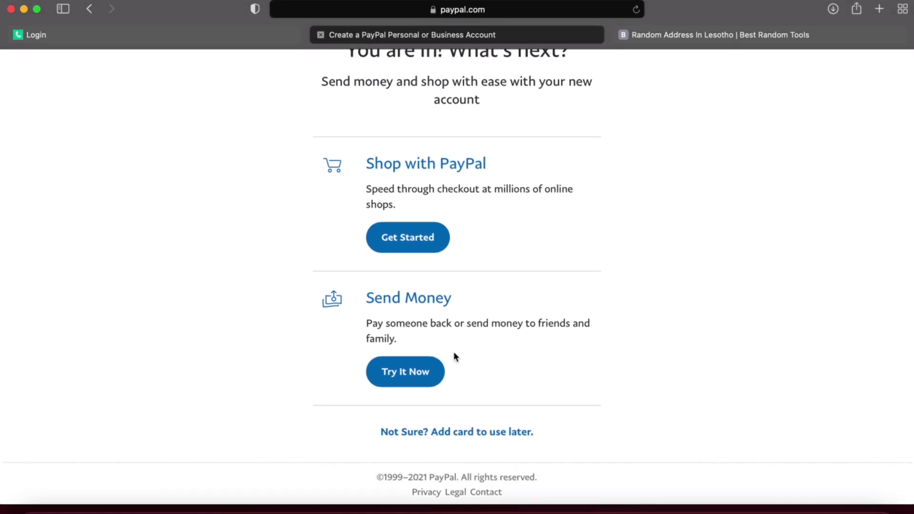
{"action": "scroll", "coordinate": [453, 354], "scroll_direction": "up", "scroll_amount": 3}
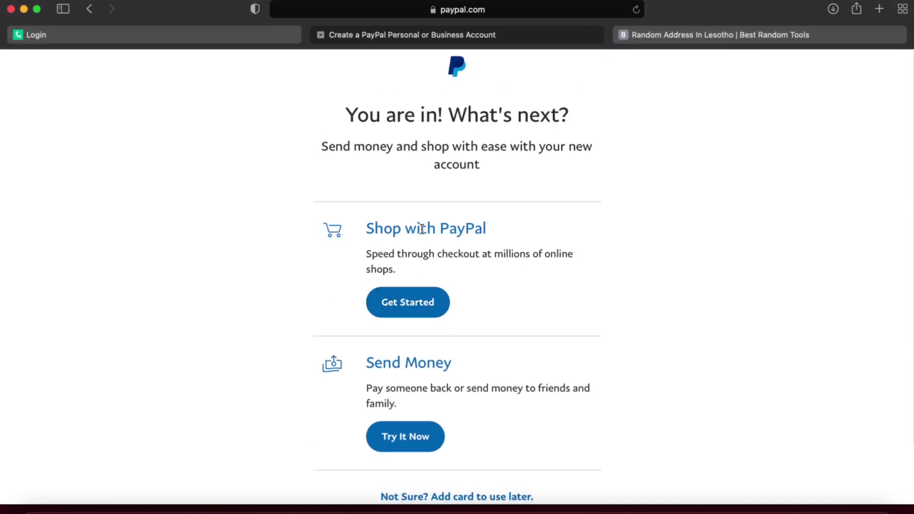
{"action": "left_click", "coordinate": [409, 313]}
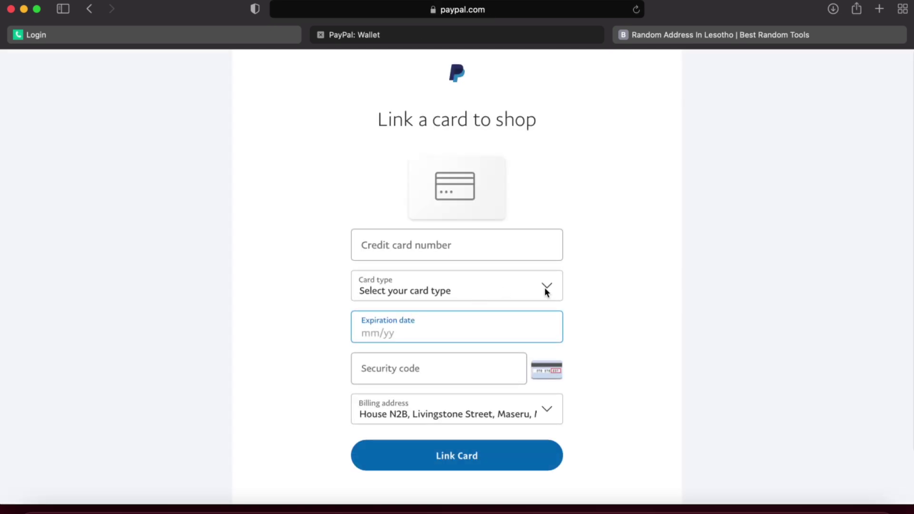
Skip card linking by loading paypal.com to reach the $0.00 balance dashboard
{"action": "scroll", "coordinate": [546, 292], "scroll_direction": "down", "scroll_amount": 3}
{"action": "scroll", "coordinate": [546, 292], "scroll_direction": "up", "scroll_amount": 3}
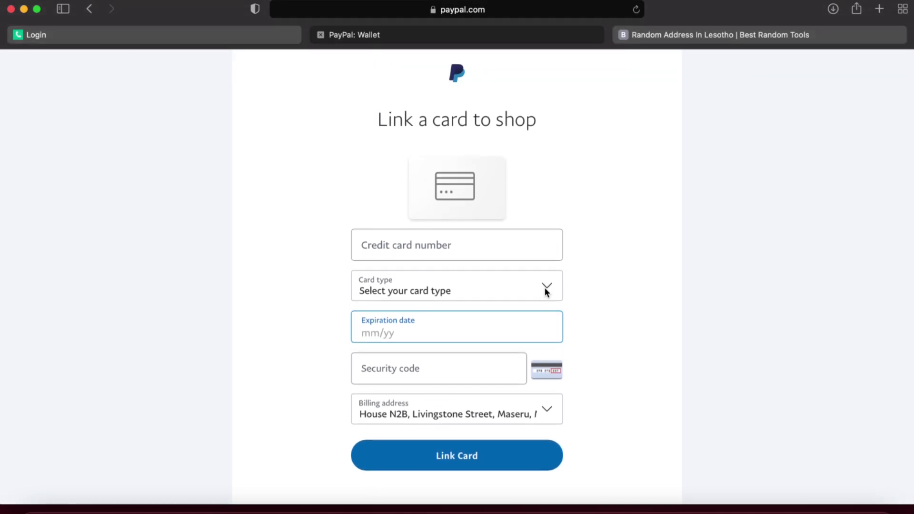
{"action": "scroll", "coordinate": [542, 364], "scroll_direction": "down", "scroll_amount": 3}
{"action": "scroll", "coordinate": [542, 366], "scroll_direction": "up", "scroll_amount": 3}
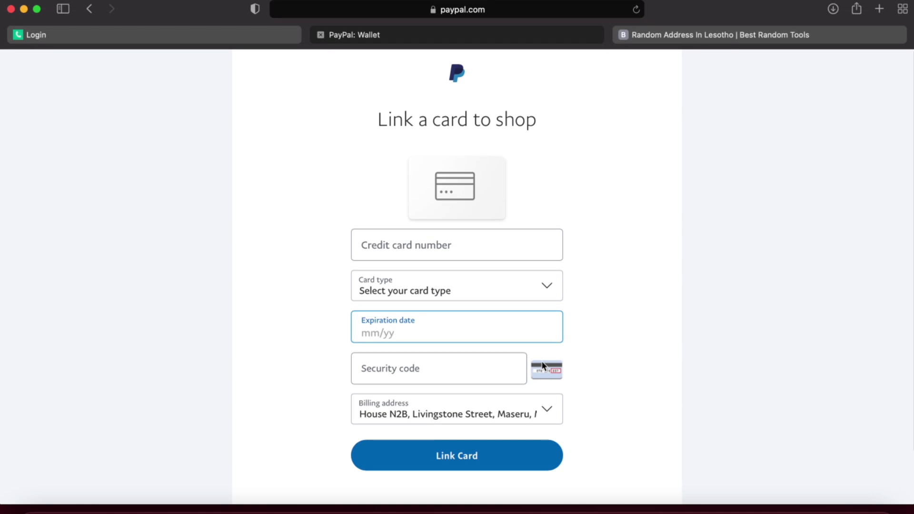
{"action": "scroll", "coordinate": [540, 373], "scroll_direction": "down", "scroll_amount": 3}
{"action": "scroll", "coordinate": [537, 380], "scroll_direction": "up", "scroll_amount": 3}
{"action": "scroll", "coordinate": [536, 378], "scroll_direction": "up", "scroll_amount": 1}
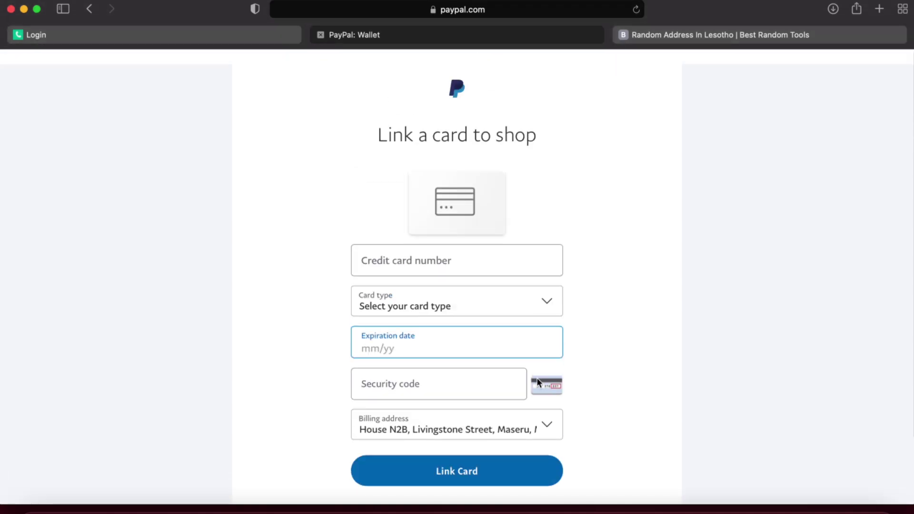
{"action": "left_click", "coordinate": [475, 6]}
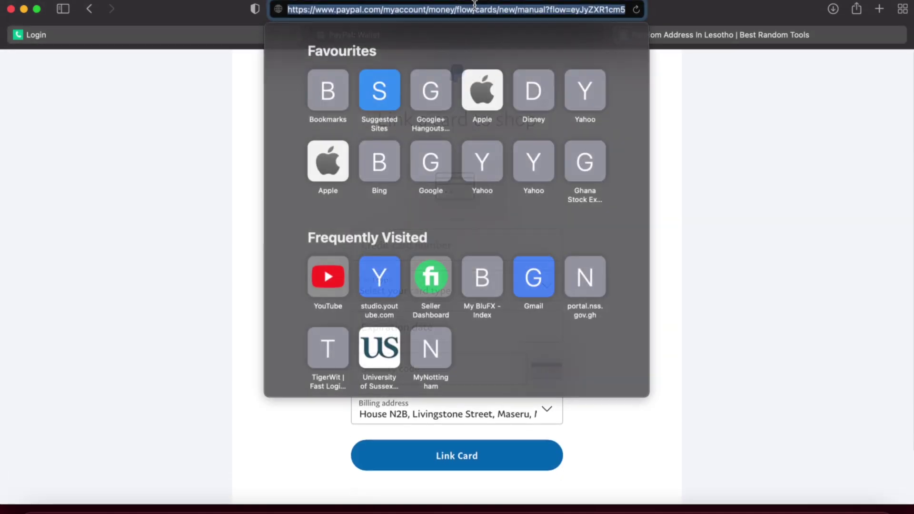
{"action": "type", "text": "paypal.com"}
{"action": "key", "text": "Return"}
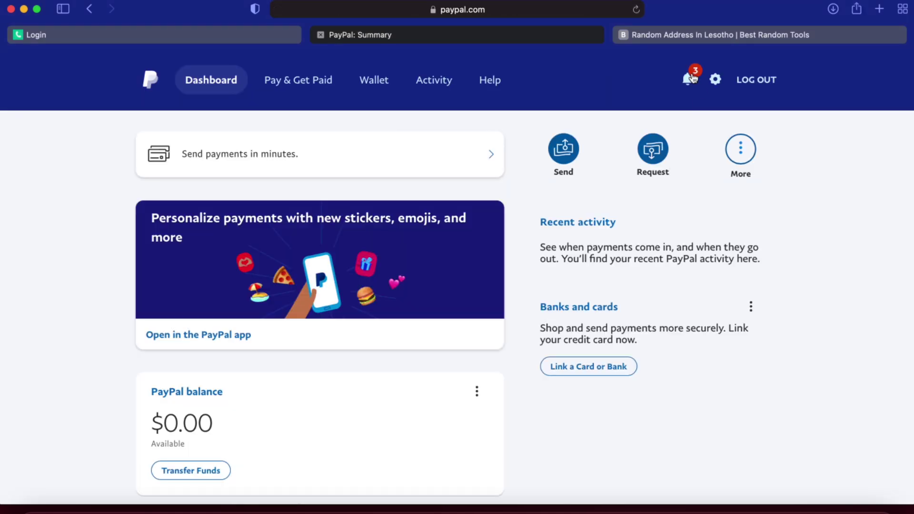
From the notifications, send the Confirm Email Address message, then cancel back to the dashboard
{"action": "left_click", "coordinate": [691, 79]}
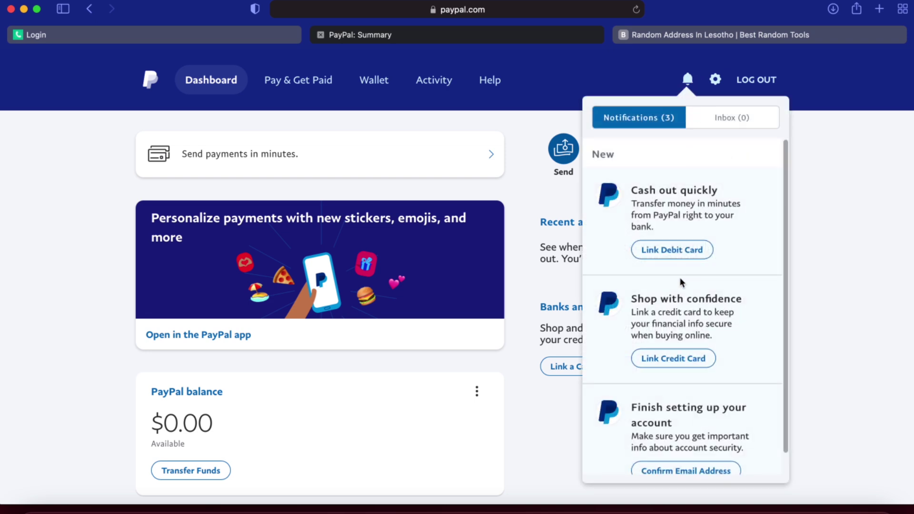
{"action": "scroll", "coordinate": [680, 283], "scroll_direction": "down", "scroll_amount": 2}
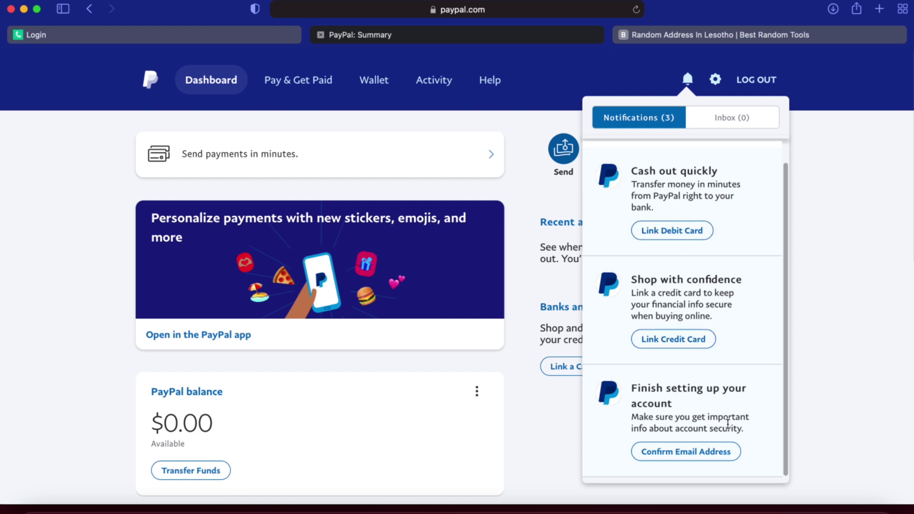
{"action": "left_click", "coordinate": [678, 453]}
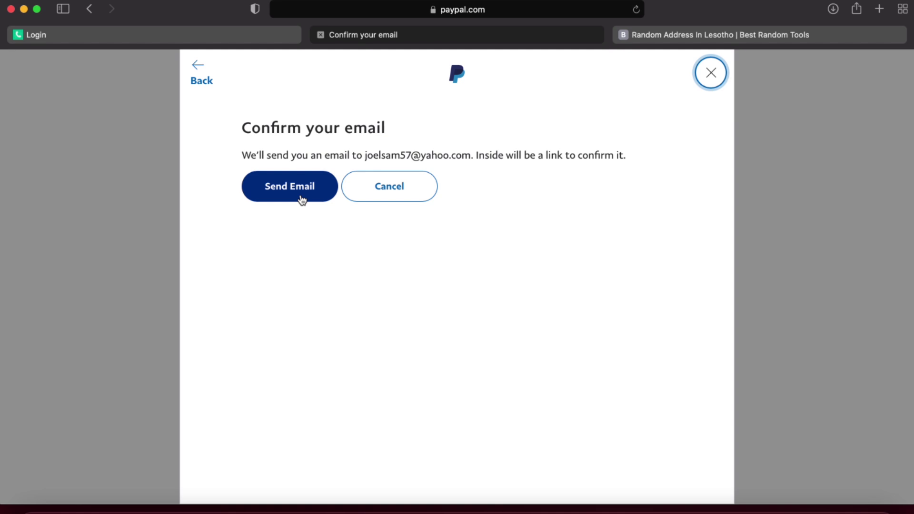
{"action": "left_click", "coordinate": [301, 199]}
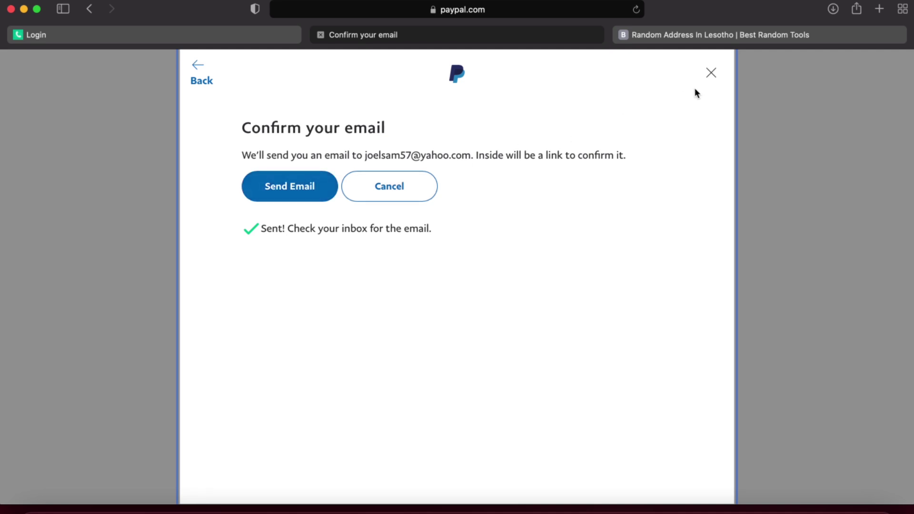
{"action": "left_click", "coordinate": [389, 198]}
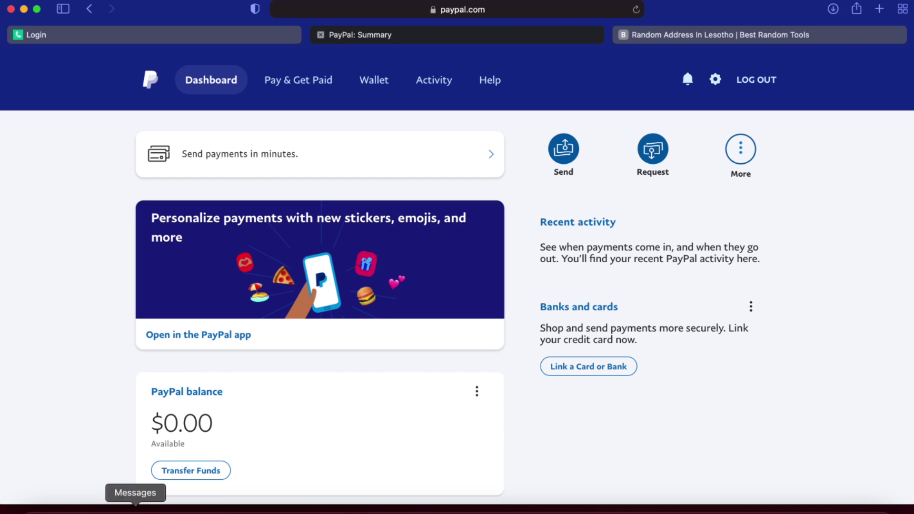
Open the 'Activate your PayPal account' email in Yahoo Mail and copy its activation link
{"action": "right_click", "coordinate": [102, 509]}
{"action": "left_click", "coordinate": [135, 384]}
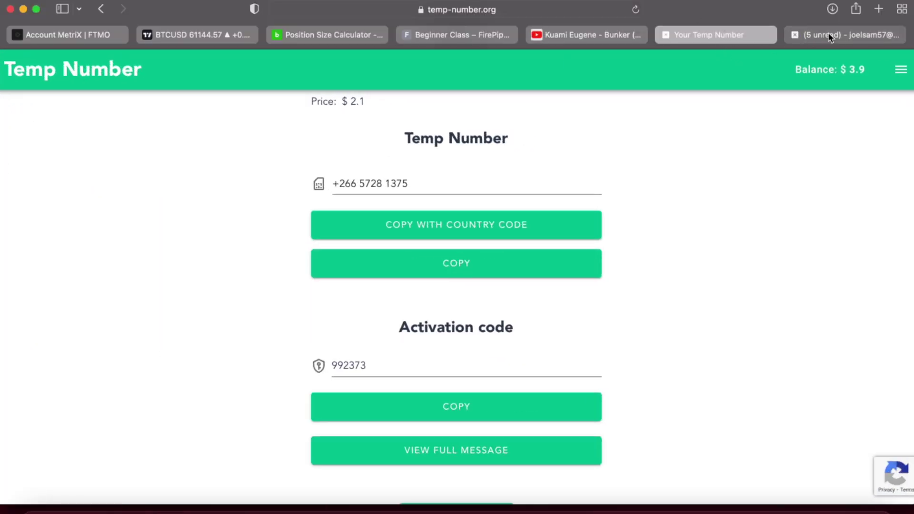
{"action": "left_click", "coordinate": [820, 34]}
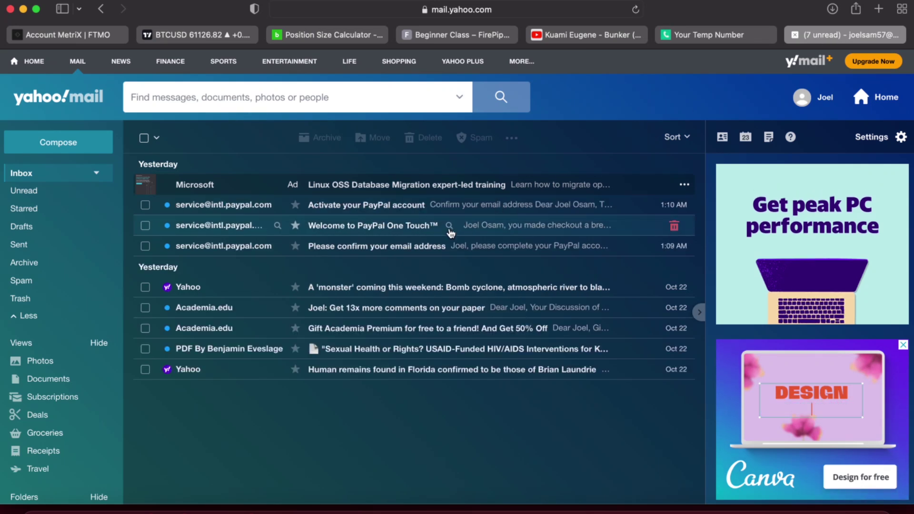
{"action": "left_click", "coordinate": [412, 208]}
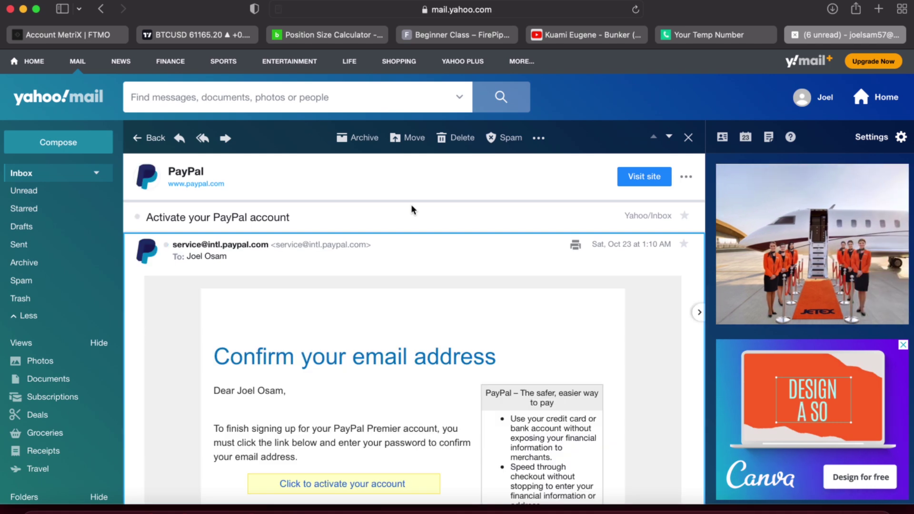
{"action": "scroll", "coordinate": [390, 286], "scroll_direction": "down", "scroll_amount": 3}
{"action": "scroll", "coordinate": [394, 291], "scroll_direction": "down", "scroll_amount": 3}
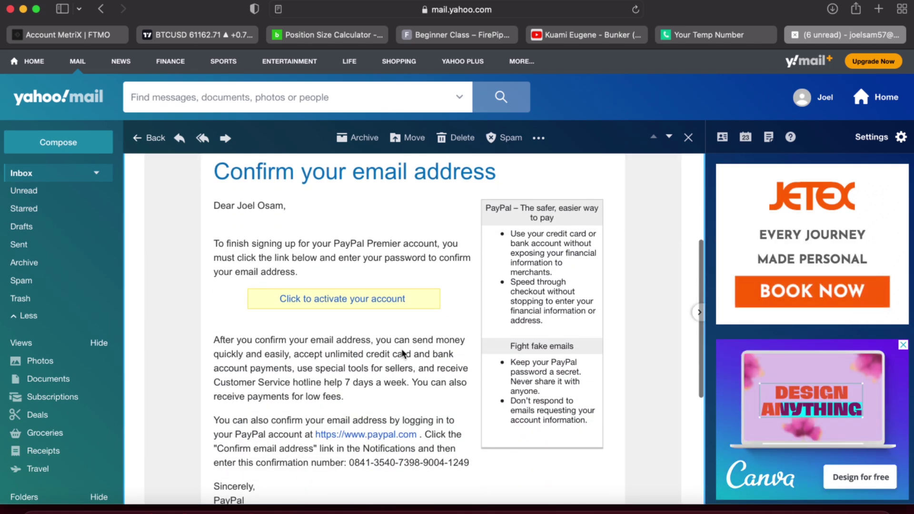
{"action": "scroll", "coordinate": [400, 350], "scroll_direction": "down", "scroll_amount": 2}
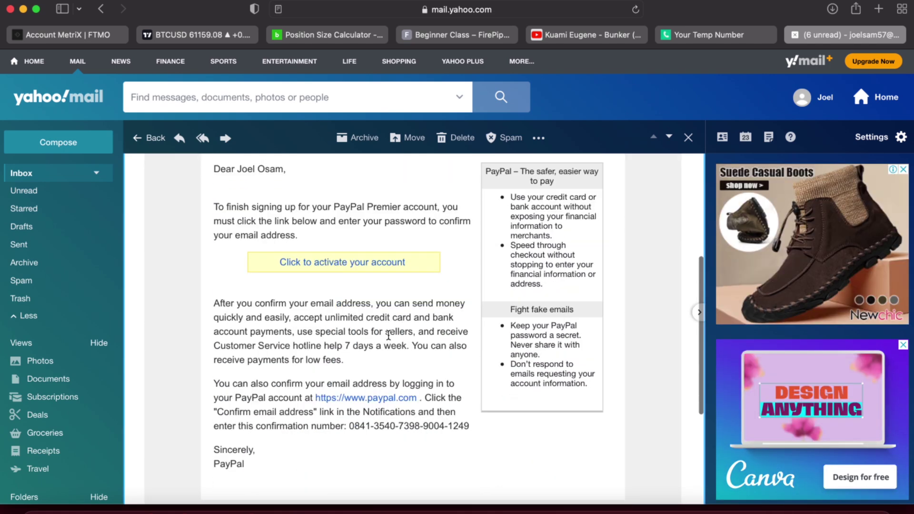
{"action": "right_click", "coordinate": [354, 262]}
{"action": "left_click", "coordinate": [383, 384]}
Paste and go to the activation link in the PayPal Summary window
{"action": "right_click", "coordinate": [121, 509]}
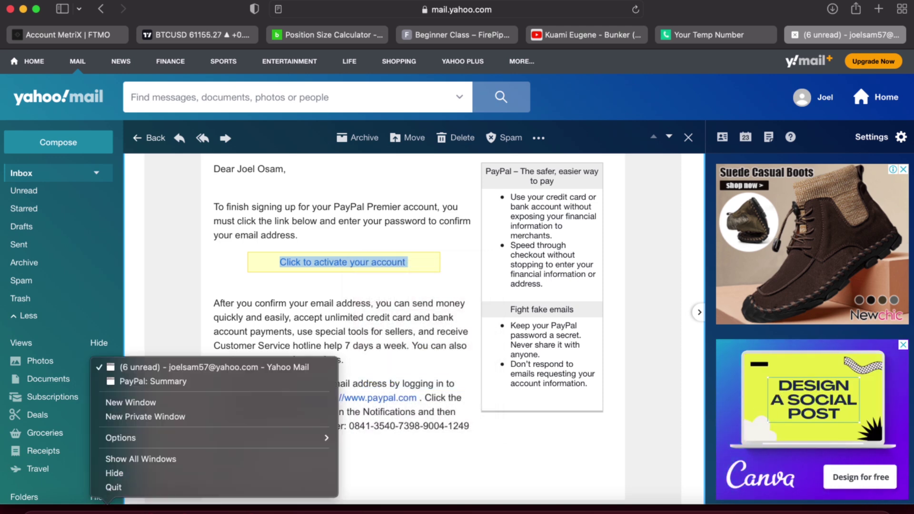
{"action": "left_click", "coordinate": [152, 381]}
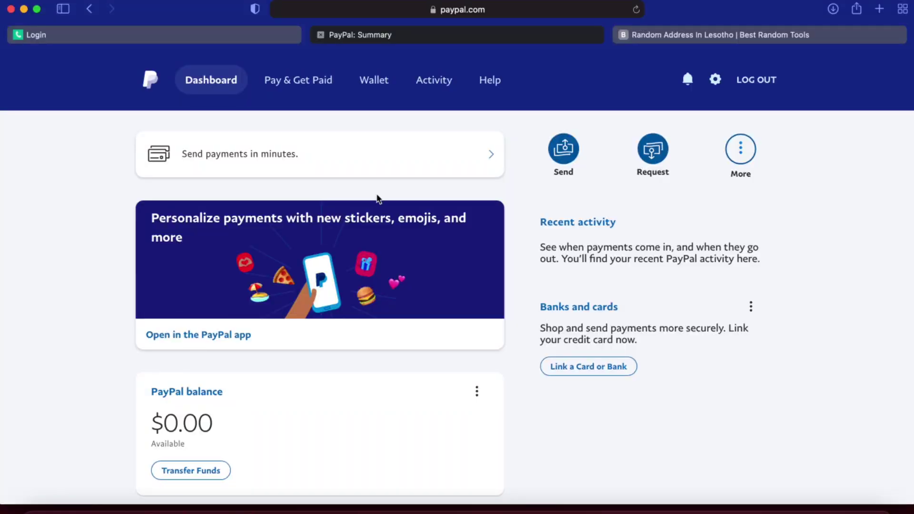
{"action": "left_click", "coordinate": [425, 9]}
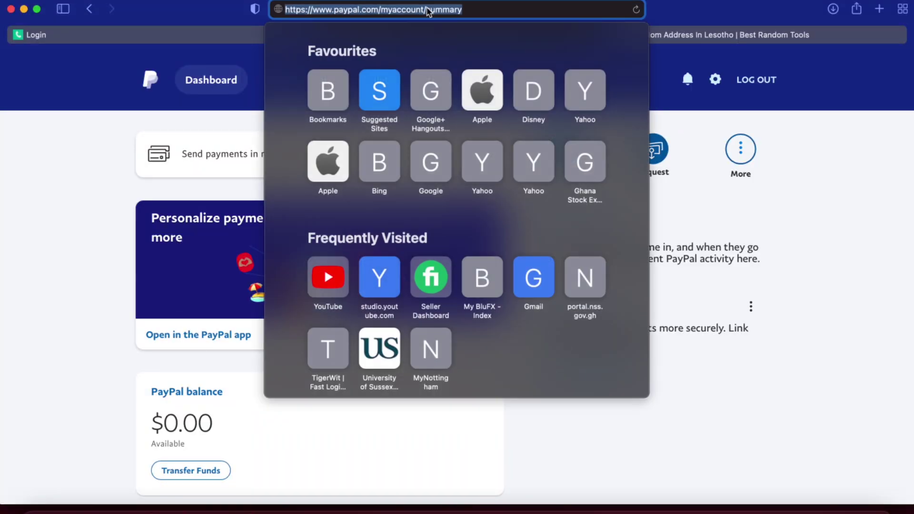
{"action": "right_click", "coordinate": [427, 9]}
{"action": "left_click", "coordinate": [456, 57]}
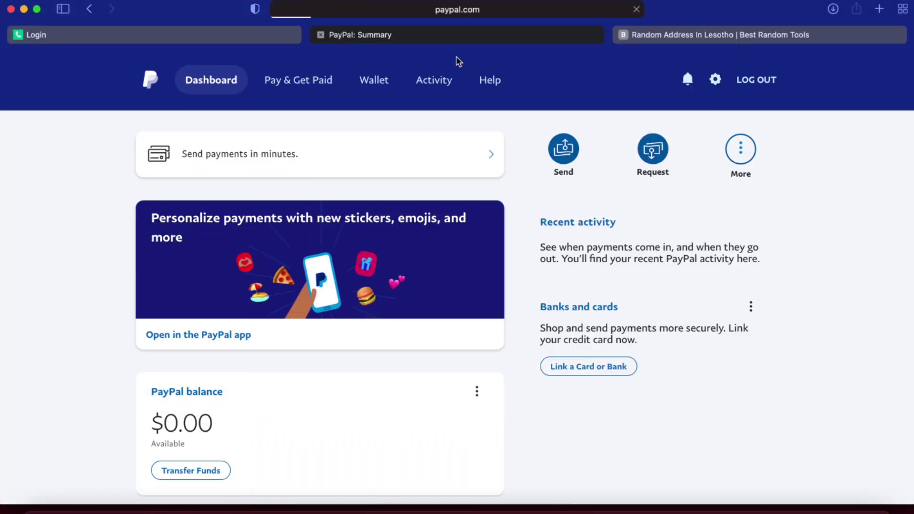
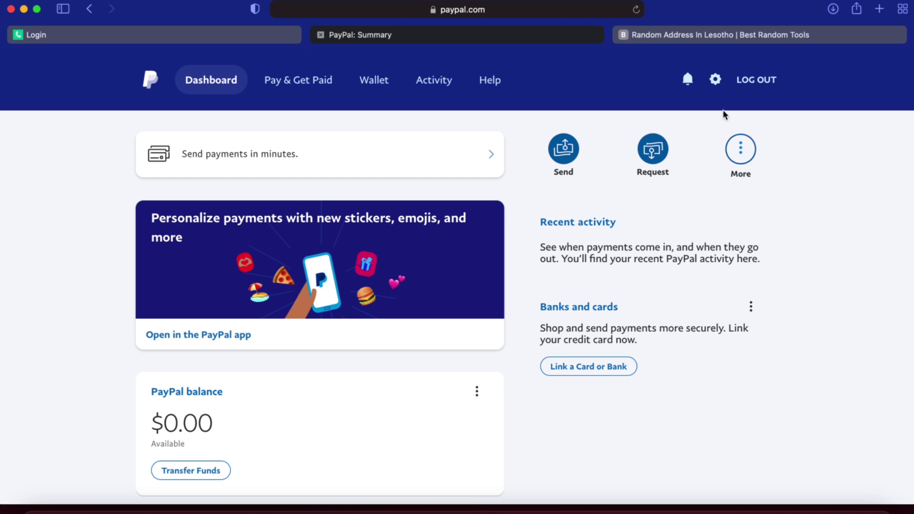
{"action": "left_click", "coordinate": [693, 88]}
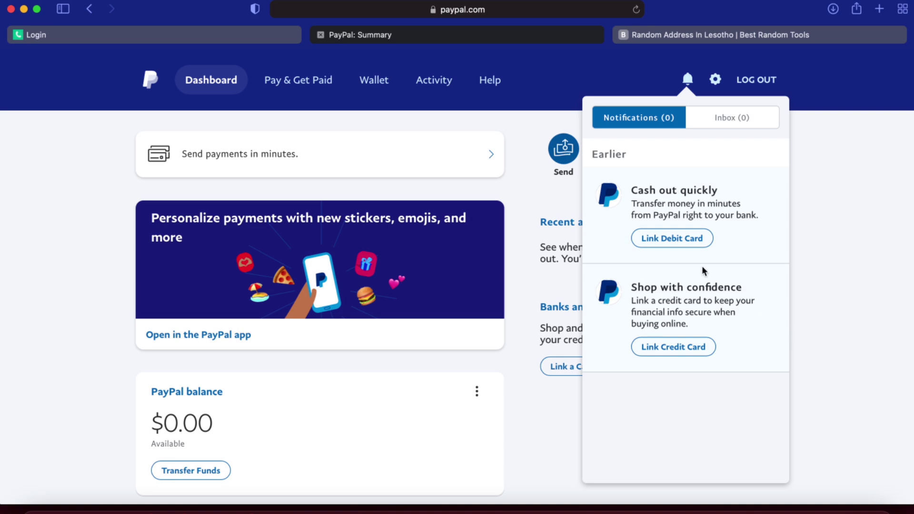
{"action": "left_click", "coordinate": [847, 212]}
{"action": "scroll", "coordinate": [705, 235], "scroll_direction": "down", "scroll_amount": 1}
{"action": "scroll", "coordinate": [704, 235], "scroll_direction": "down", "scroll_amount": 10}
{"action": "scroll", "coordinate": [704, 235], "scroll_direction": "up", "scroll_amount": 3}
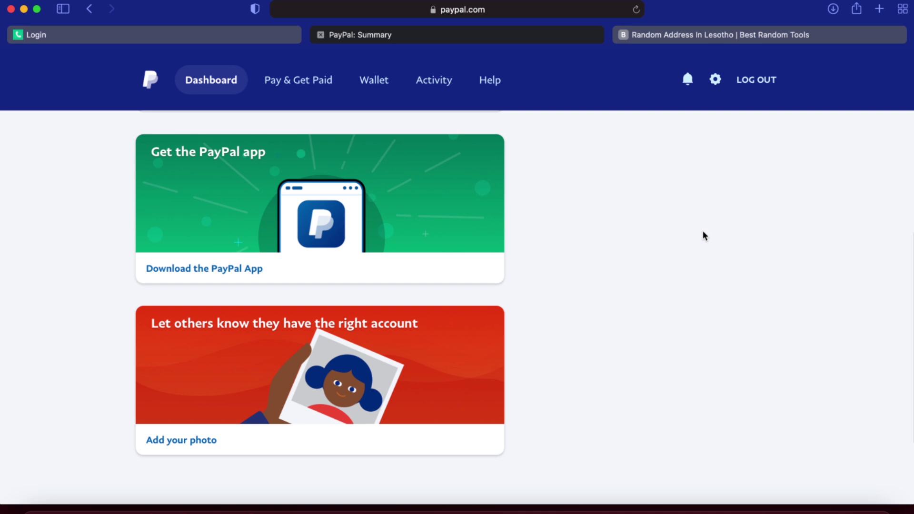
{"action": "scroll", "coordinate": [705, 235], "scroll_direction": "up", "scroll_amount": 9}
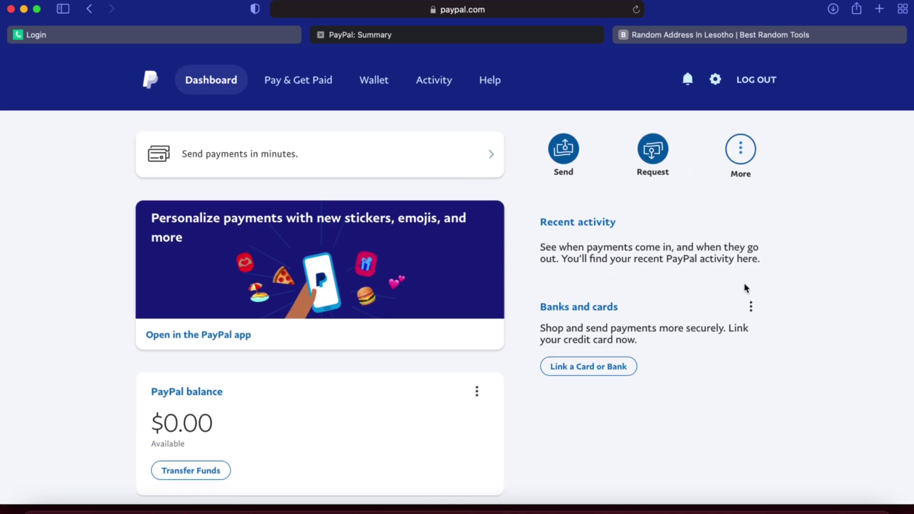
{"action": "scroll", "coordinate": [746, 289], "scroll_direction": "down", "scroll_amount": 3}
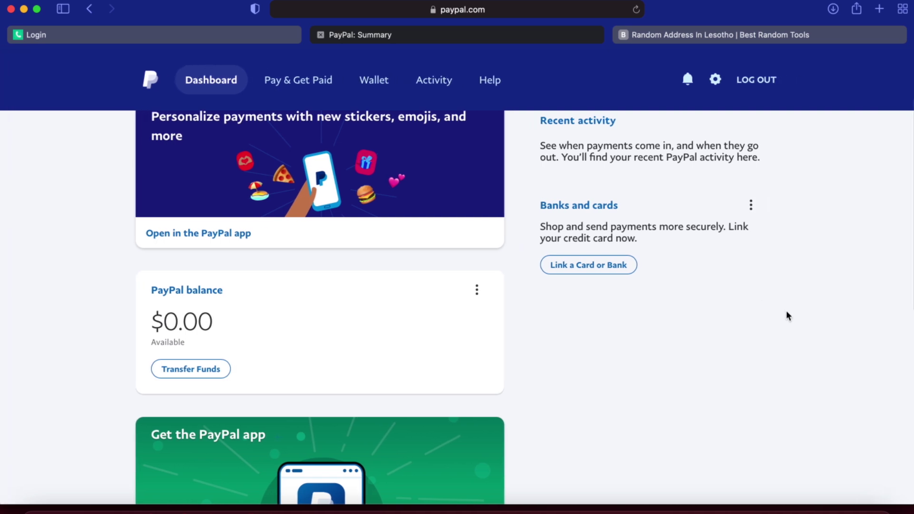
{"action": "scroll", "coordinate": [749, 210], "scroll_direction": "up", "scroll_amount": 3}
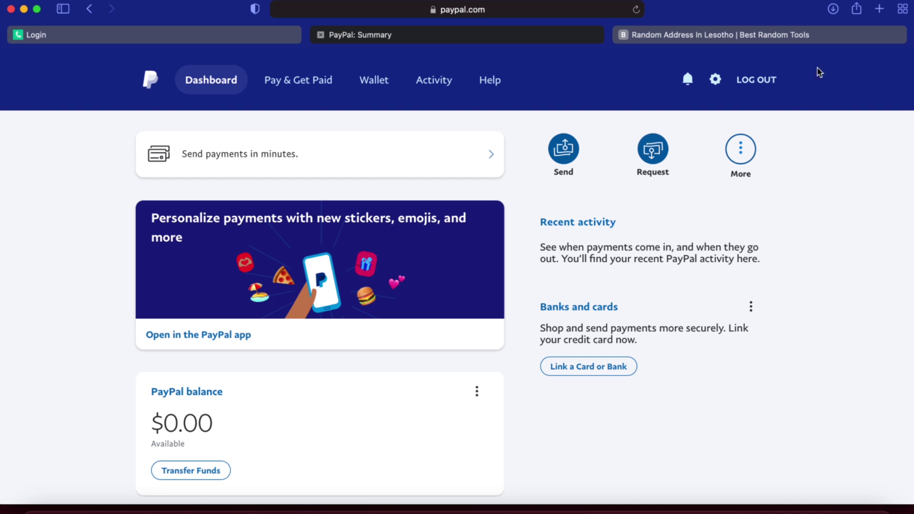
{"action": "mouse_move", "coordinate": [833, 39]}
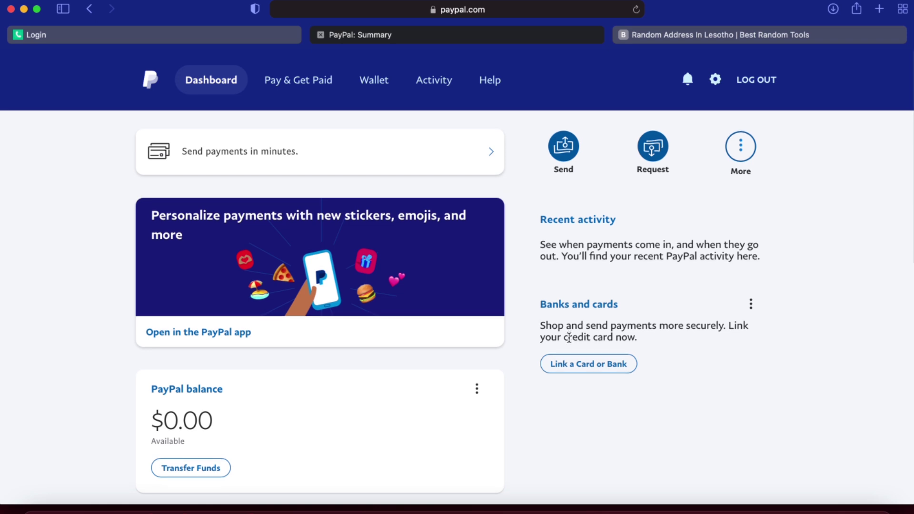
{"action": "scroll", "coordinate": [569, 337], "scroll_direction": "down", "scroll_amount": 5}
{"action": "scroll", "coordinate": [570, 342], "scroll_direction": "down", "scroll_amount": 6}
{"action": "scroll", "coordinate": [570, 342], "scroll_direction": "up", "scroll_amount": 10}
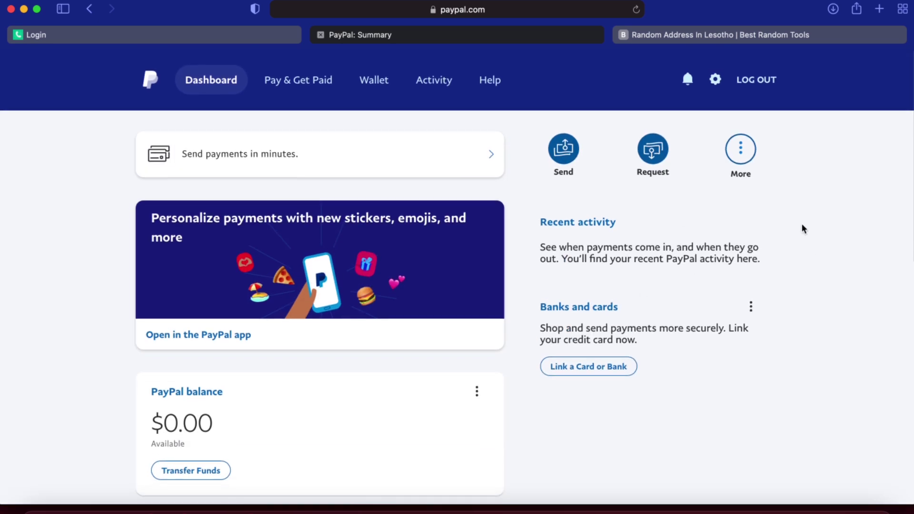